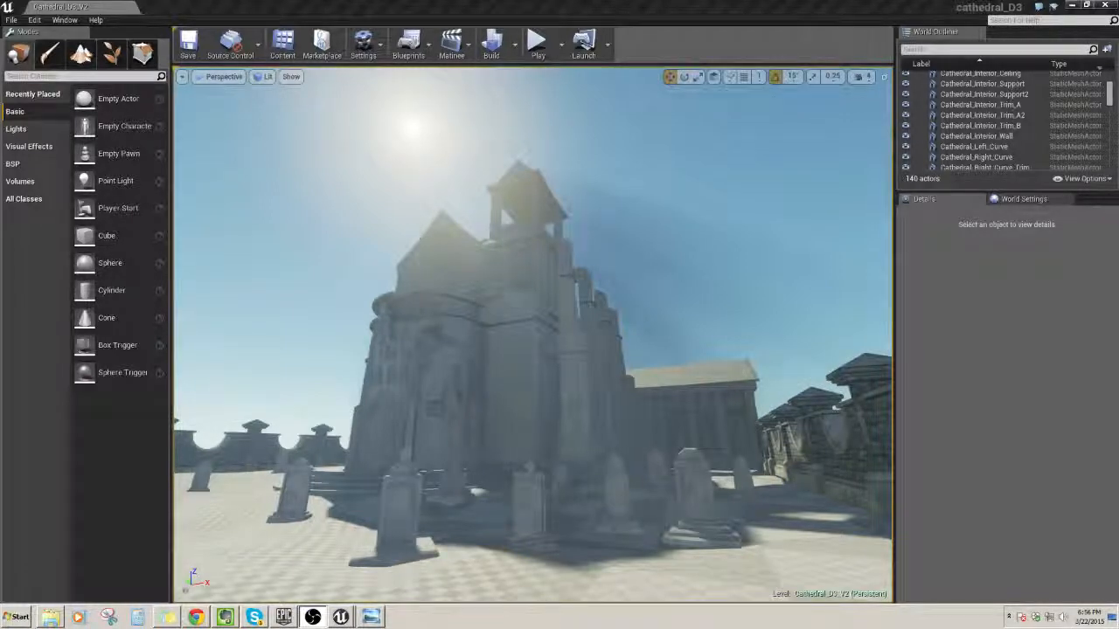
Examine the cathedral's exterior and the open back and sides of its tower from several angles.
right_drag(533, 332, 652, 348)
key(w)
key(s)
key(a)
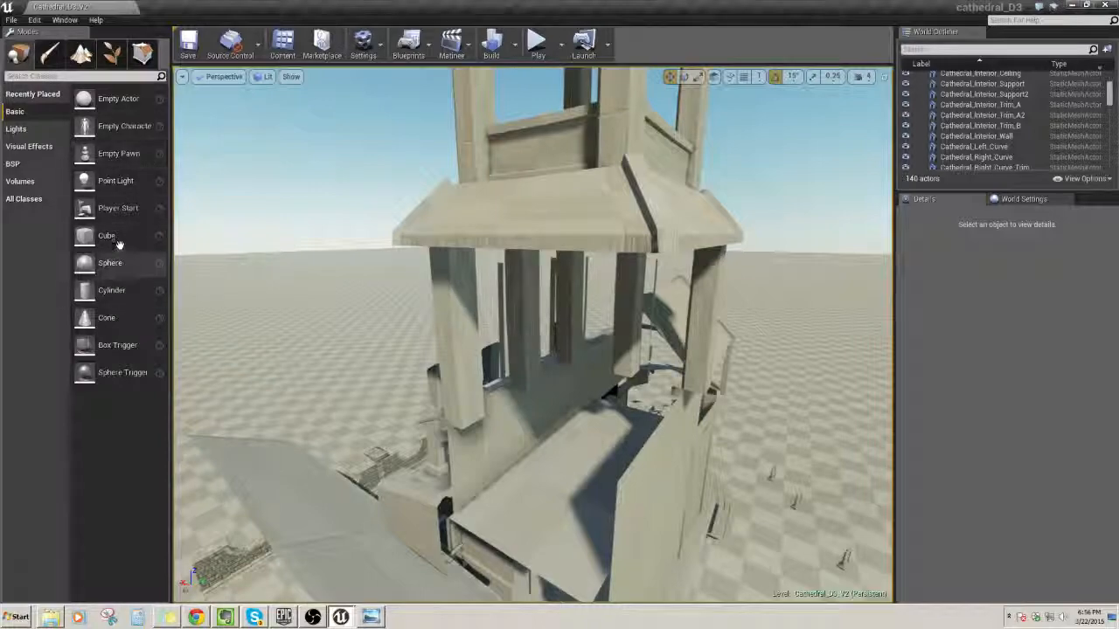
key(s)
right_drag(203, 259, 256, 314)
key(w)
right_drag(555, 359, 511, 372)
key(s)
drag(1107, 105, 1102, 80)
right_drag(699, 279, 662, 314)
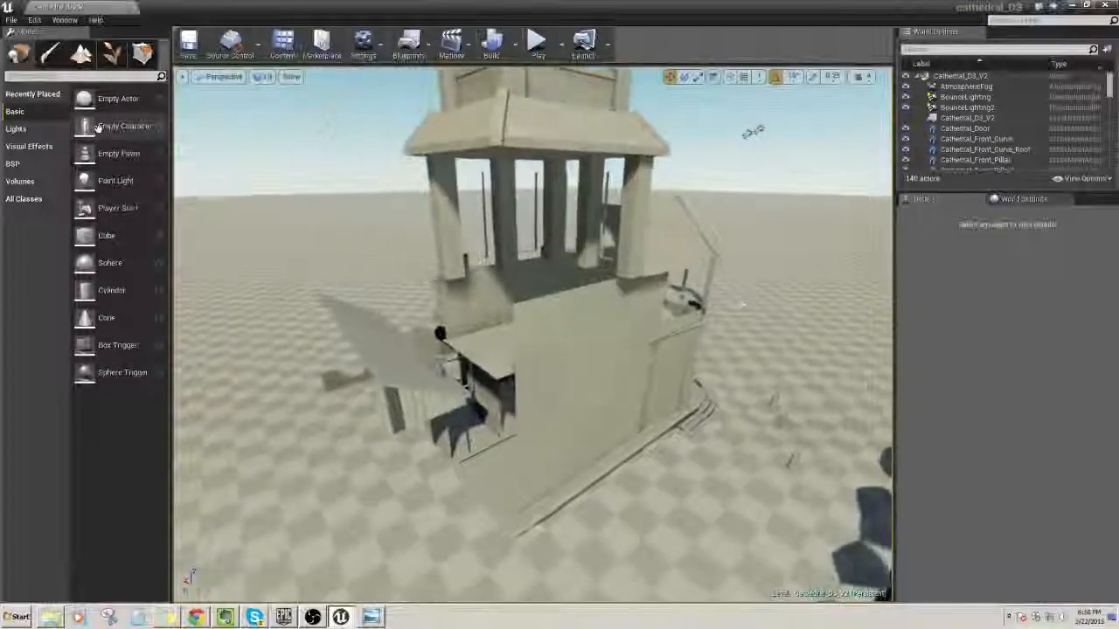
Place a basic cube at the tower's open side and thin it to an X scale of about 0.16.
drag(106, 235, 566, 424)
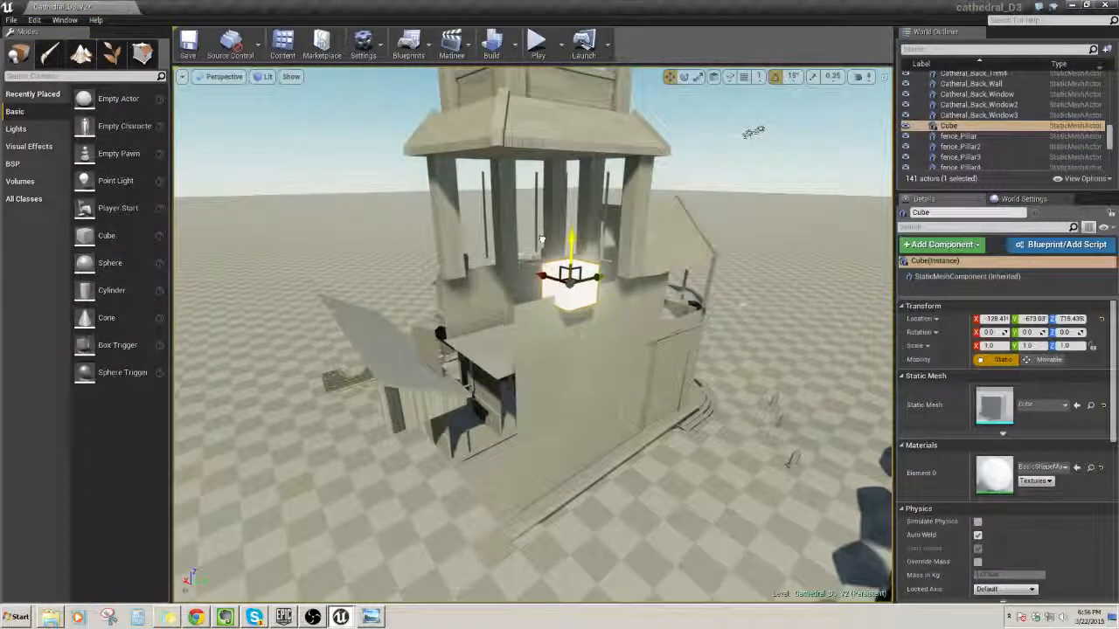
right_drag(570, 280, 572, 254)
right_drag(749, 143, 594, 175)
right_drag(550, 125, 502, 114)
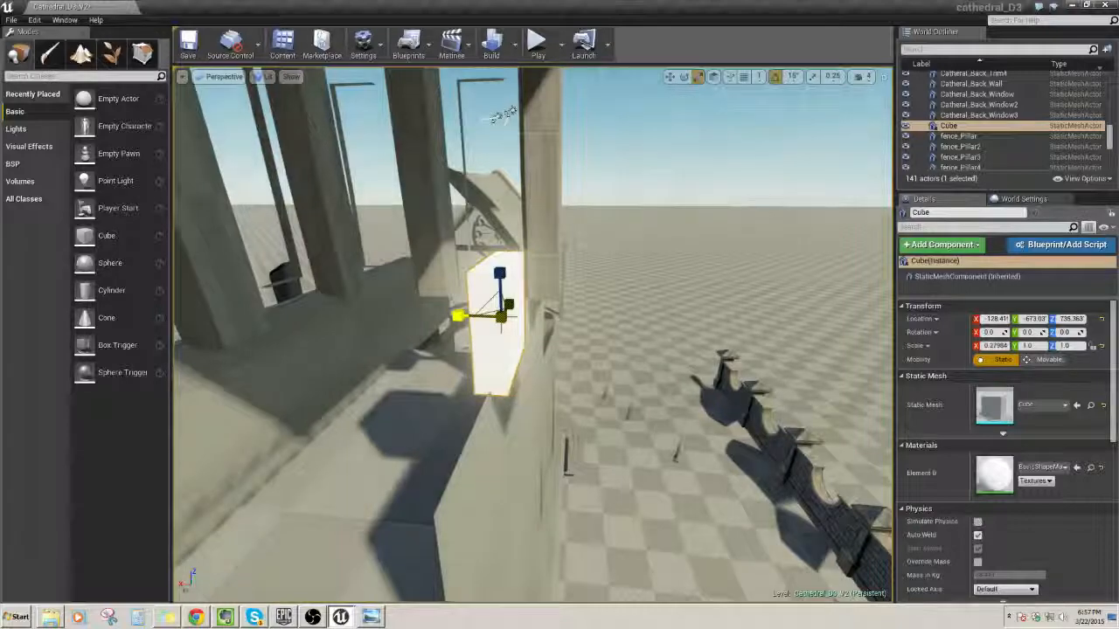
drag(511, 112, 521, 103)
right_drag(521, 103, 419, 112)
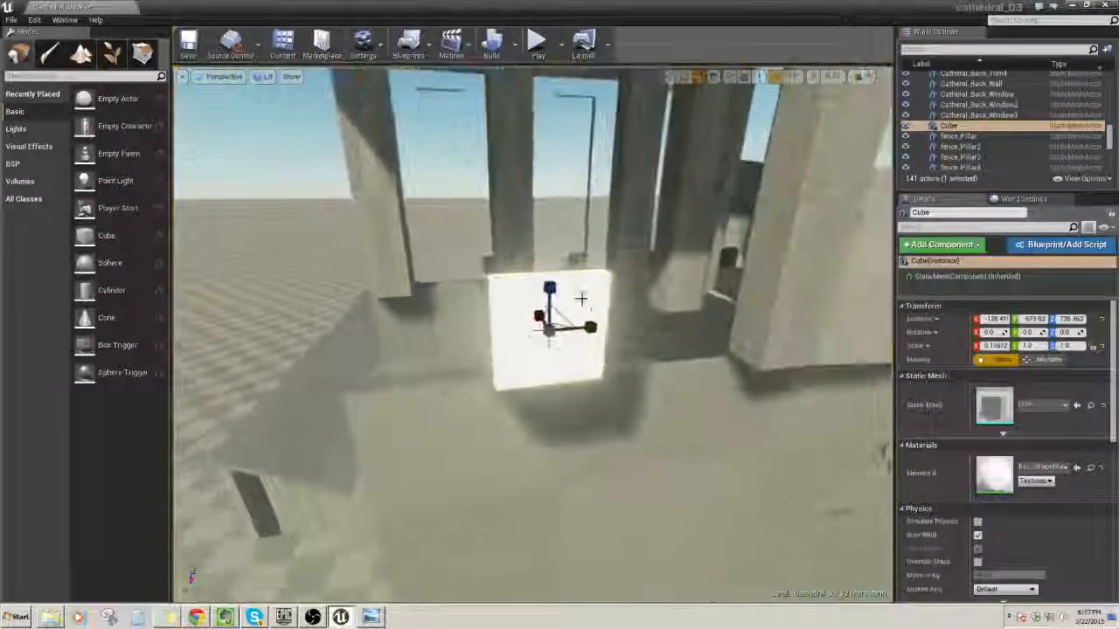
Stretch the thin cube to scales of about 3.57 in Y and 3.19 in Z, raising it to cover the opening under the roof.
drag(586, 325, 647, 325)
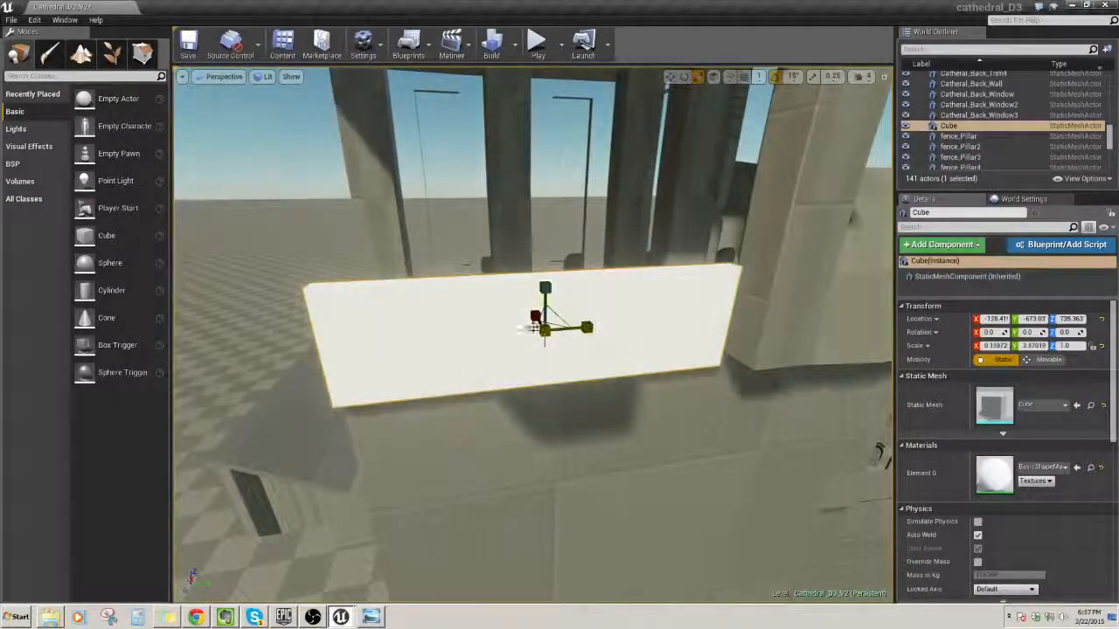
right_drag(601, 326, 559, 366)
drag(559, 366, 559, 314)
drag(561, 372, 561, 289)
right_drag(561, 289, 608, 325)
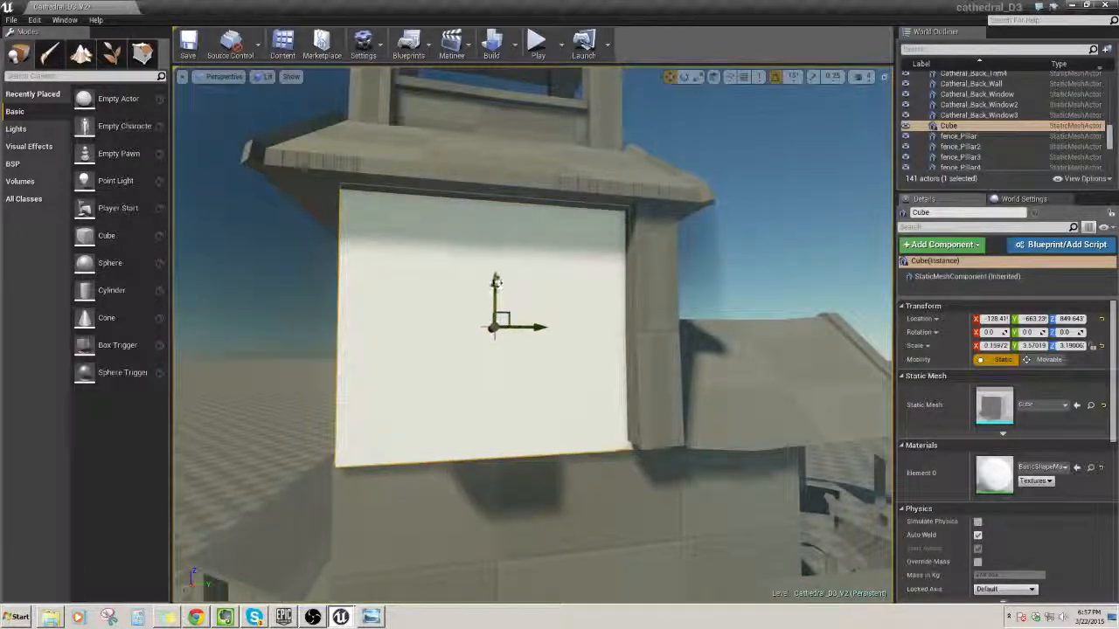
Check the panel's fit from the side and review its material, physics, shadow, collision and rendering settings.
click(705, 269)
right_drag(705, 269, 536, 312)
click(537, 312)
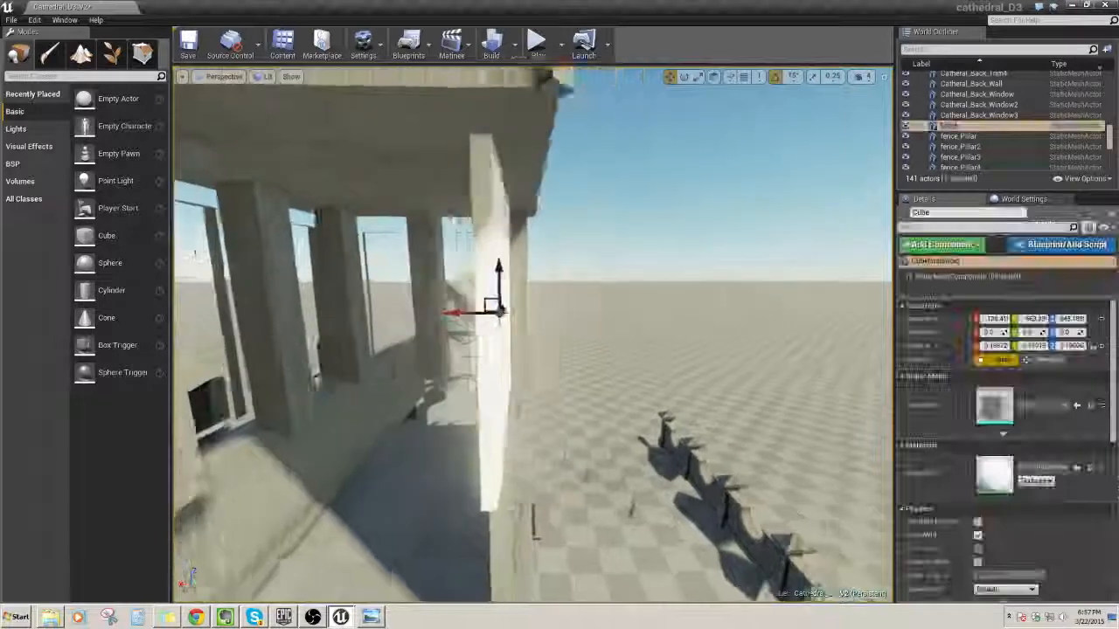
scroll(1034, 479, down, 1)
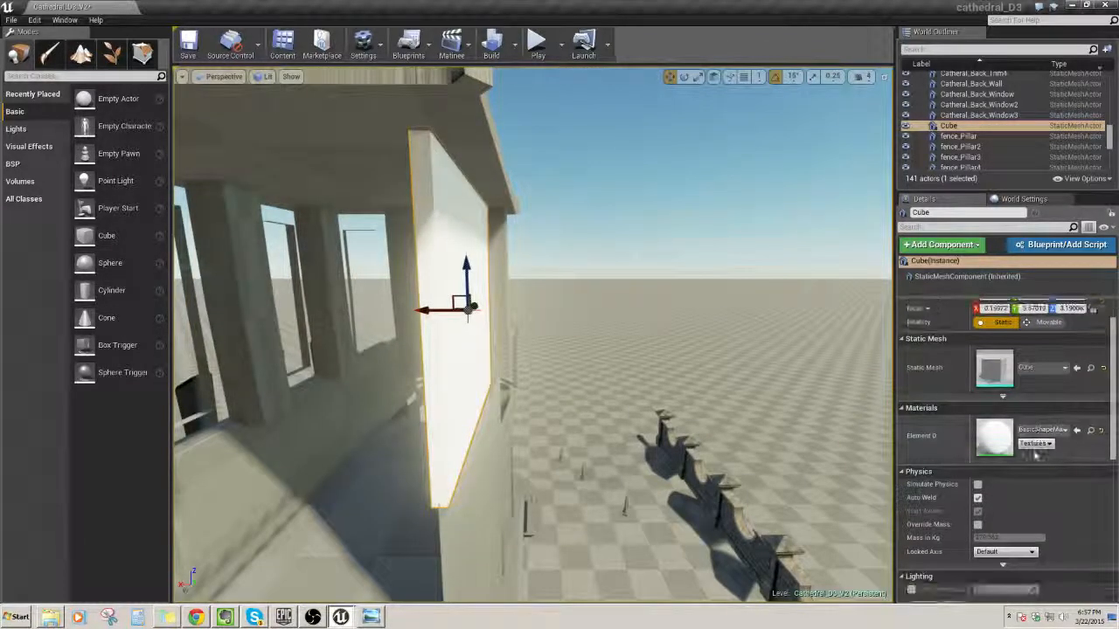
scroll(1031, 455, down, 2)
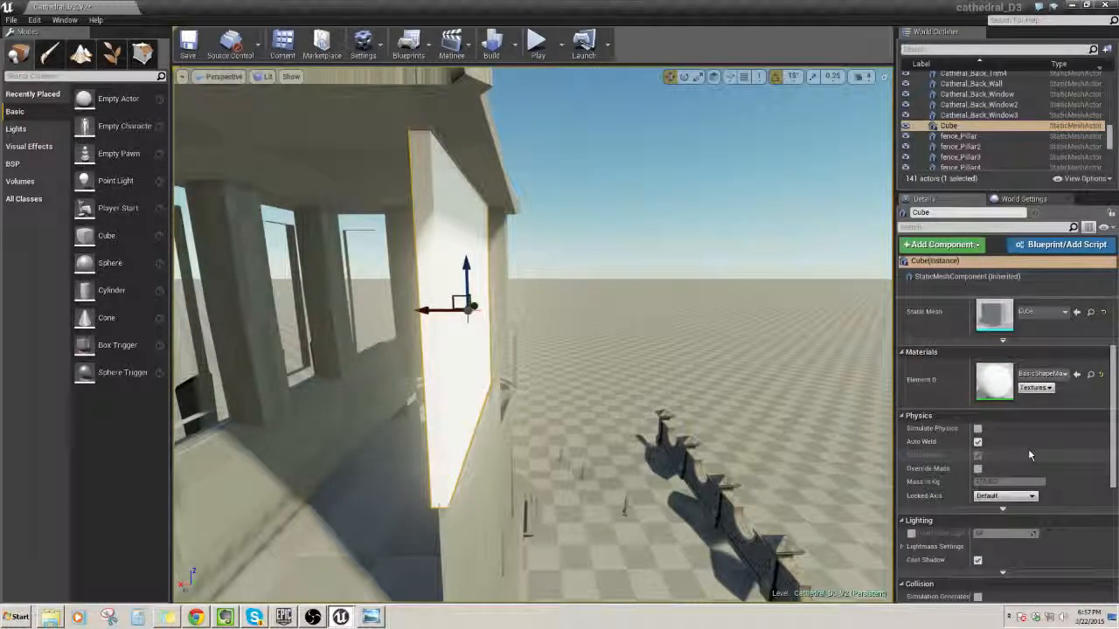
scroll(1028, 454, down, 1)
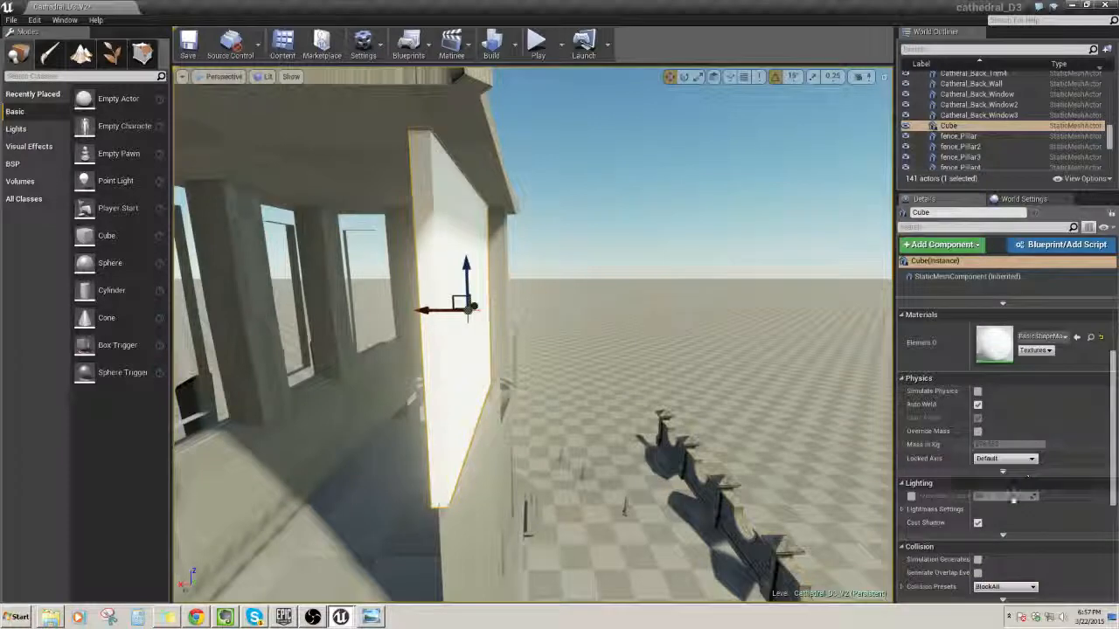
click(977, 522)
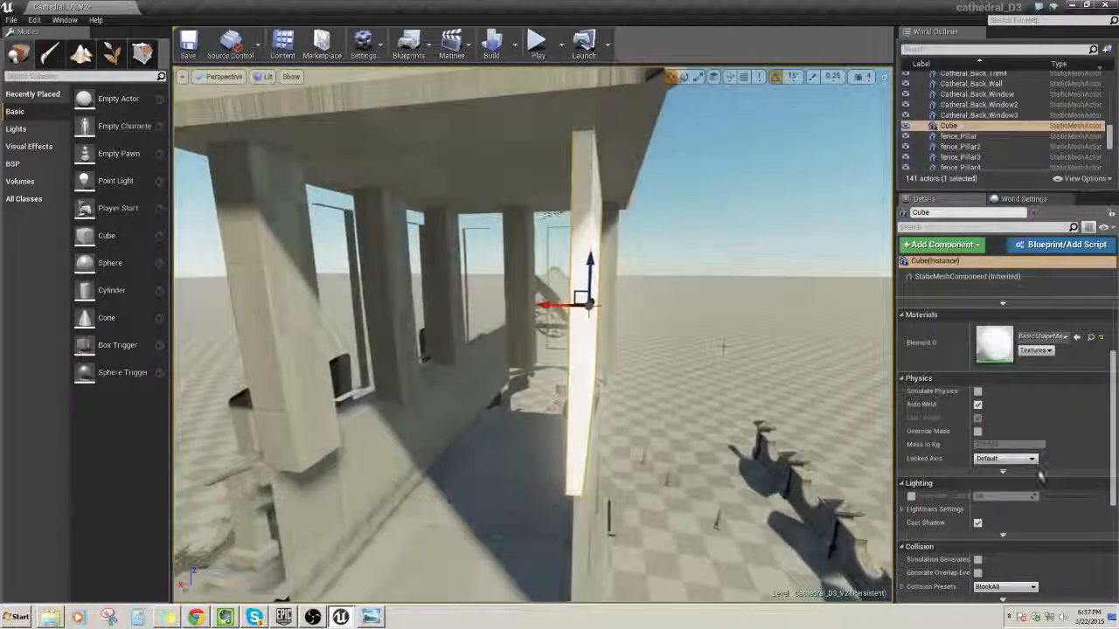
scroll(922, 504, down, 4)
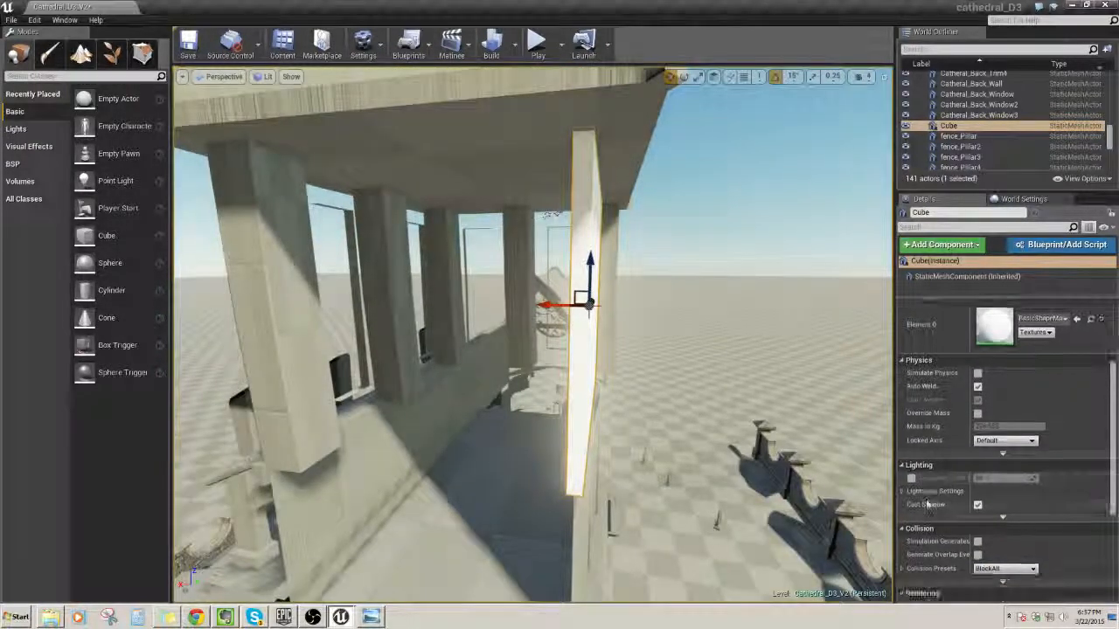
scroll(928, 507, down, 2)
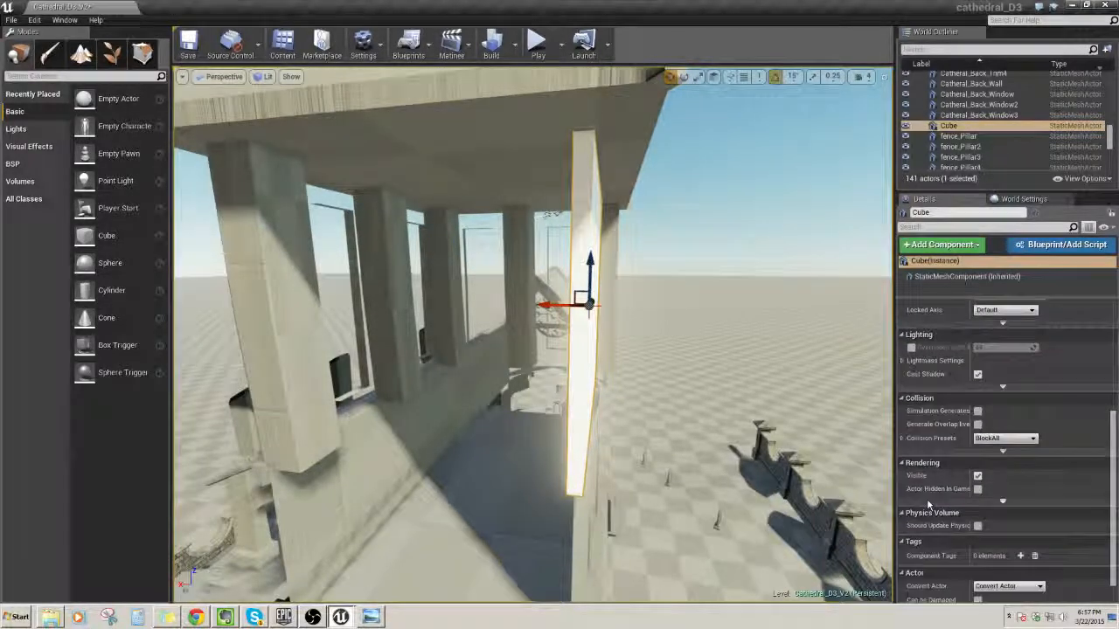
key(Escape)
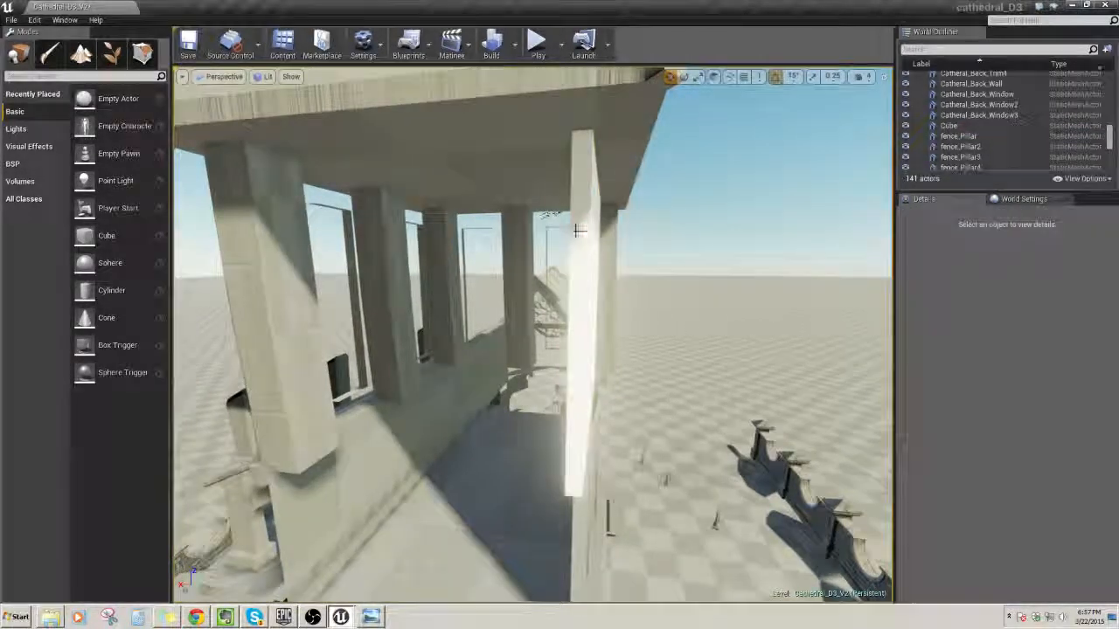
Duplicate the wall panel, rotate the copy perpendicular to the original, and move it over the tower's adjacent open face.
click(578, 230)
key(f)
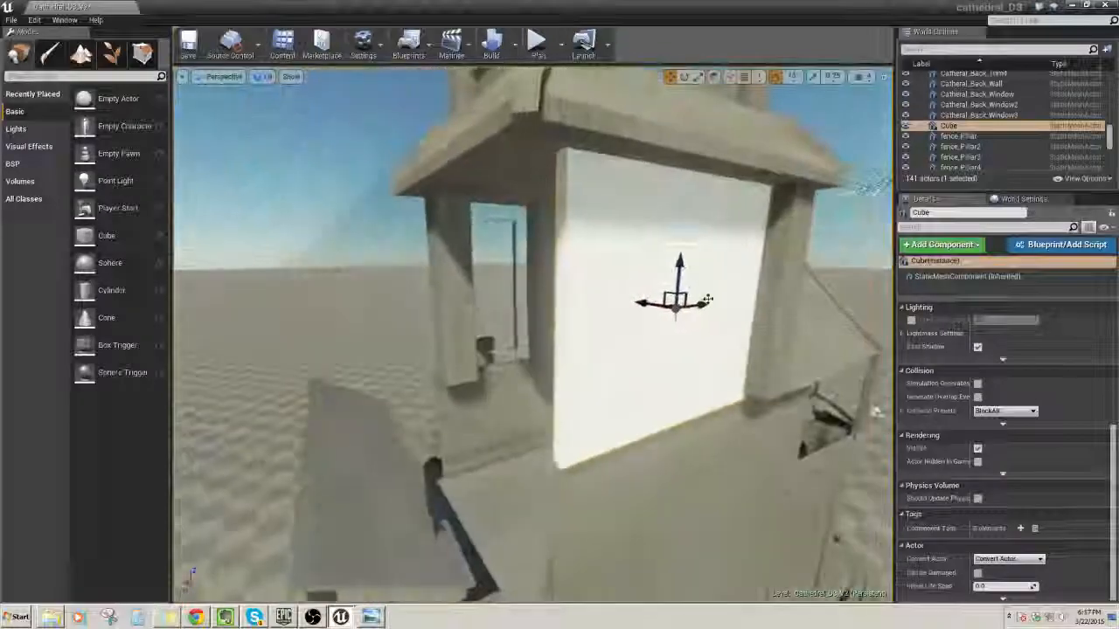
alt+drag(706, 304, 610, 313)
right_drag(610, 313, 745, 317)
key(e)
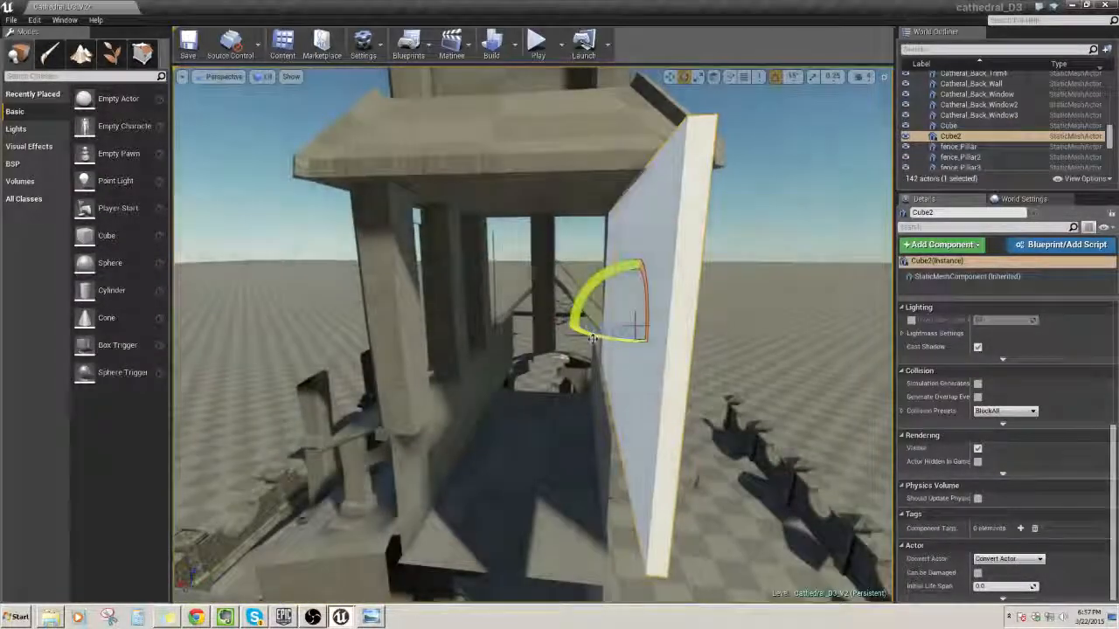
mouse_move(605, 335)
mouse_down()
mouse_move(524, 337)
mouse_move(593, 341)
mouse_up()
drag(682, 321, 590, 324)
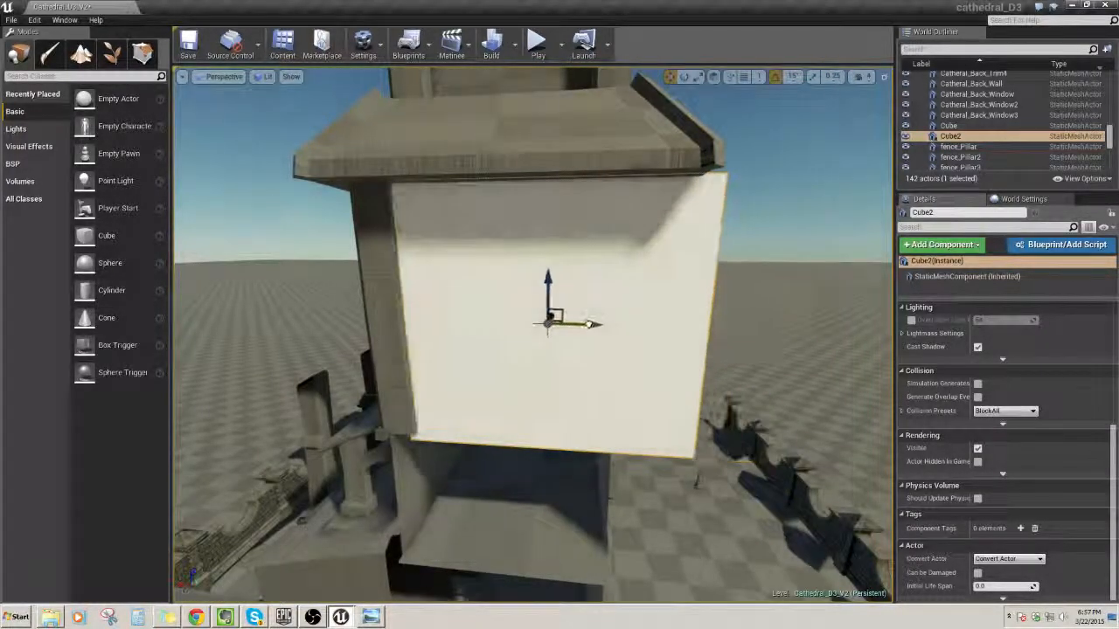
Narrow the copied panel and shift it sideways so it spans the open face between the tower's corners.
right_drag(582, 326, 682, 316)
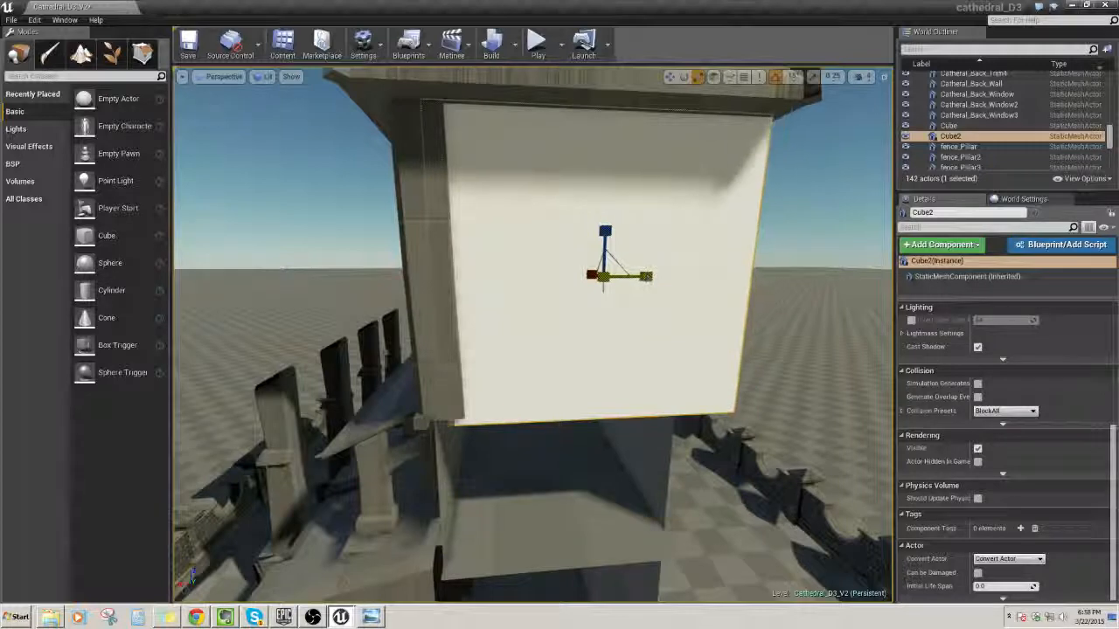
right_drag(682, 317, 656, 316)
drag(649, 275, 618, 277)
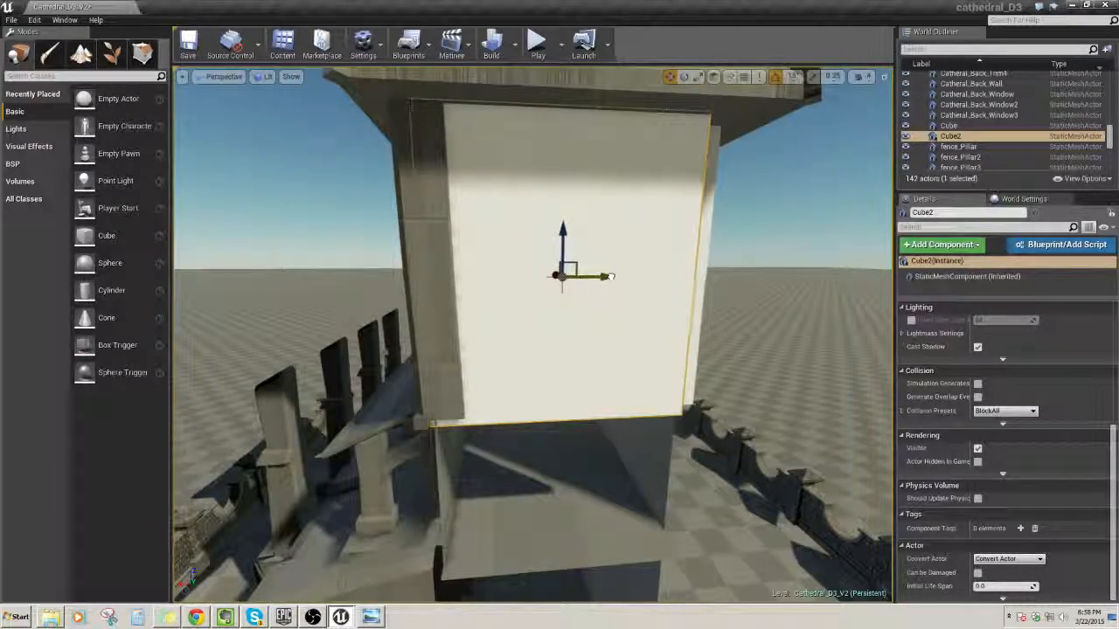
right_drag(616, 278, 555, 269)
Lengthen and reposition the copied panel vertically so it covers the tower face from the roof down to the base.
drag(606, 186, 606, 234)
right_drag(605, 234, 585, 254)
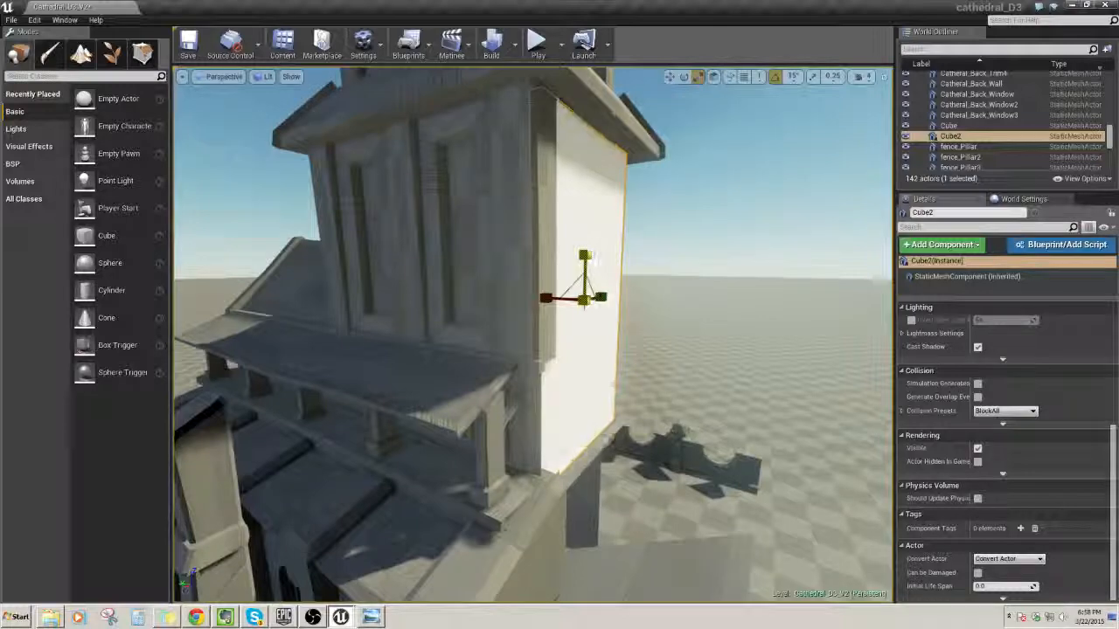
right_drag(584, 255, 662, 188)
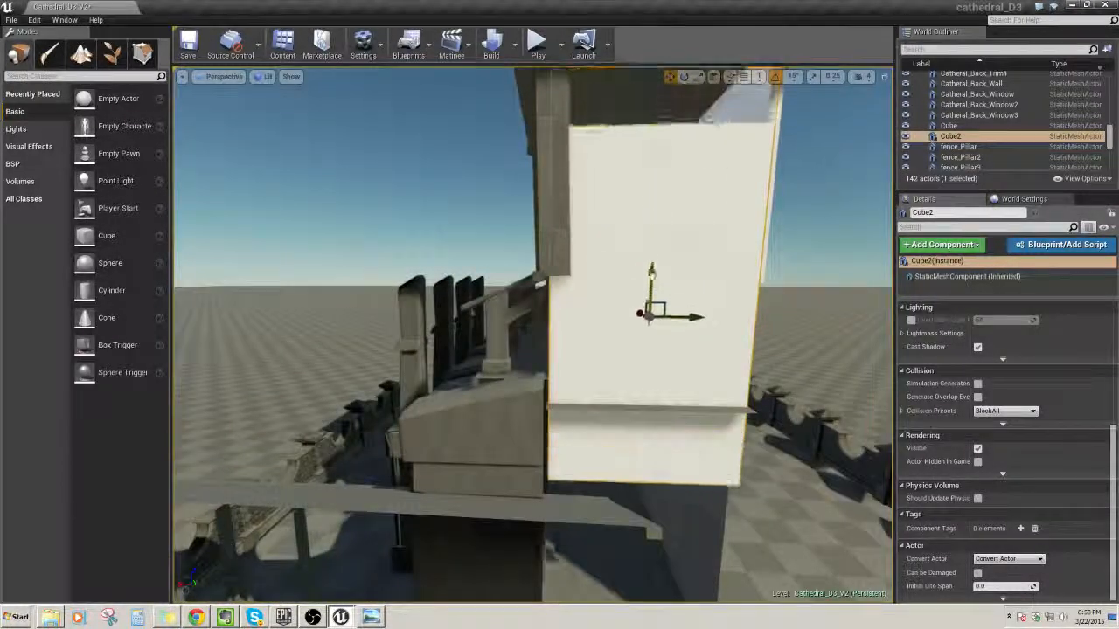
right_drag(649, 359, 649, 324)
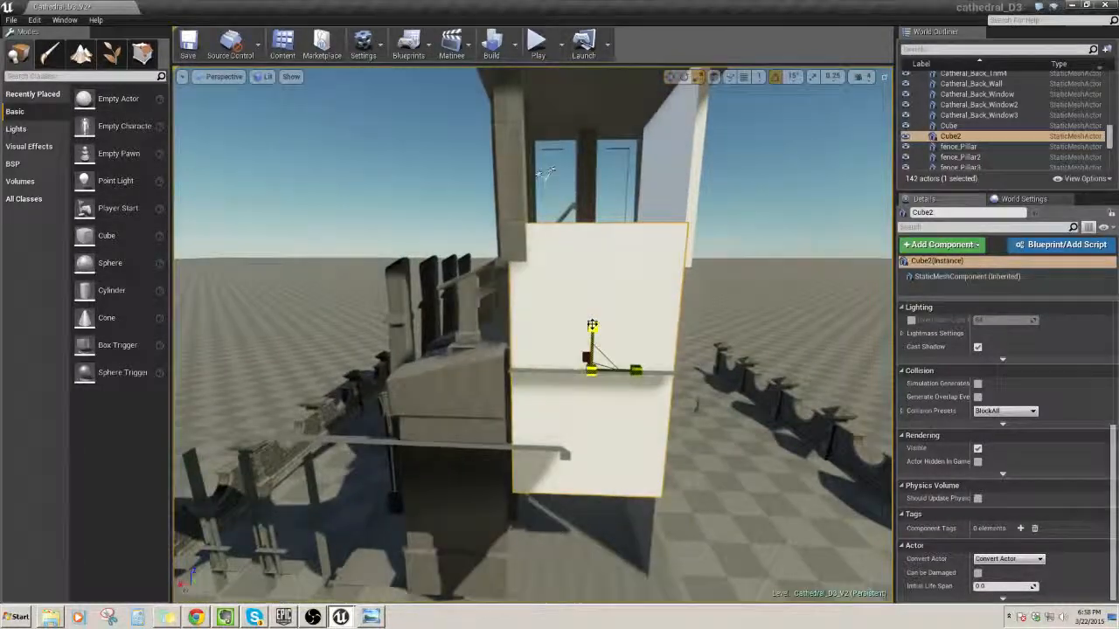
scroll(591, 308, down, 3)
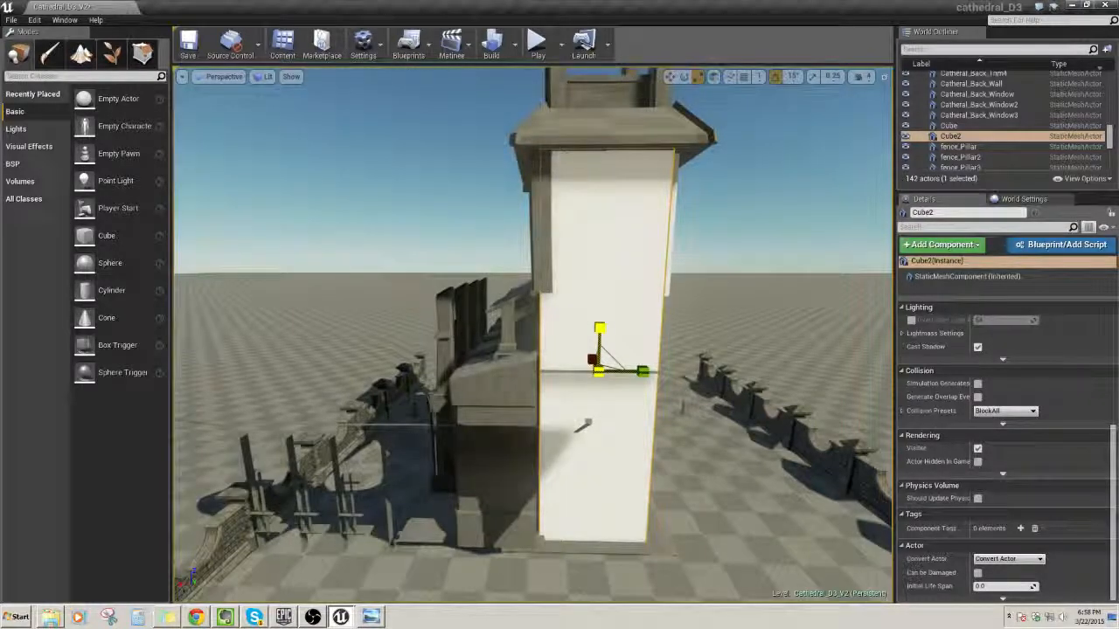
Duplicate the tall panel and turn the copy perpendicular to it at the tower's outer corner.
click(785, 171)
key(w)
right_drag(786, 171, 636, 227)
key(d)
click(665, 233)
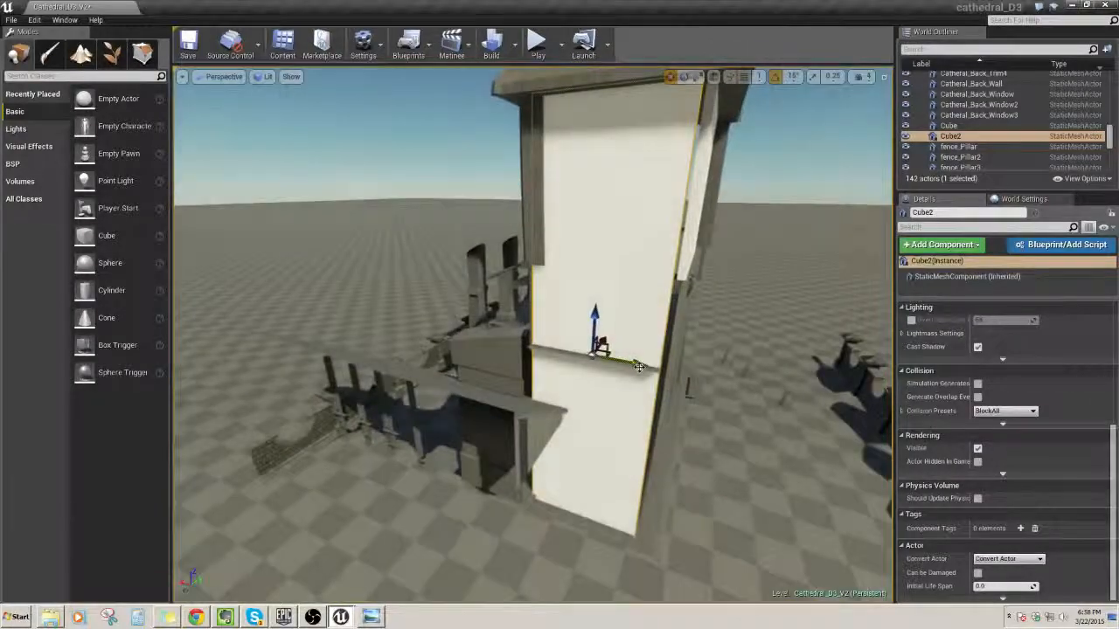
alt+drag(638, 367, 639, 367)
right_drag(639, 367, 613, 384)
key(e)
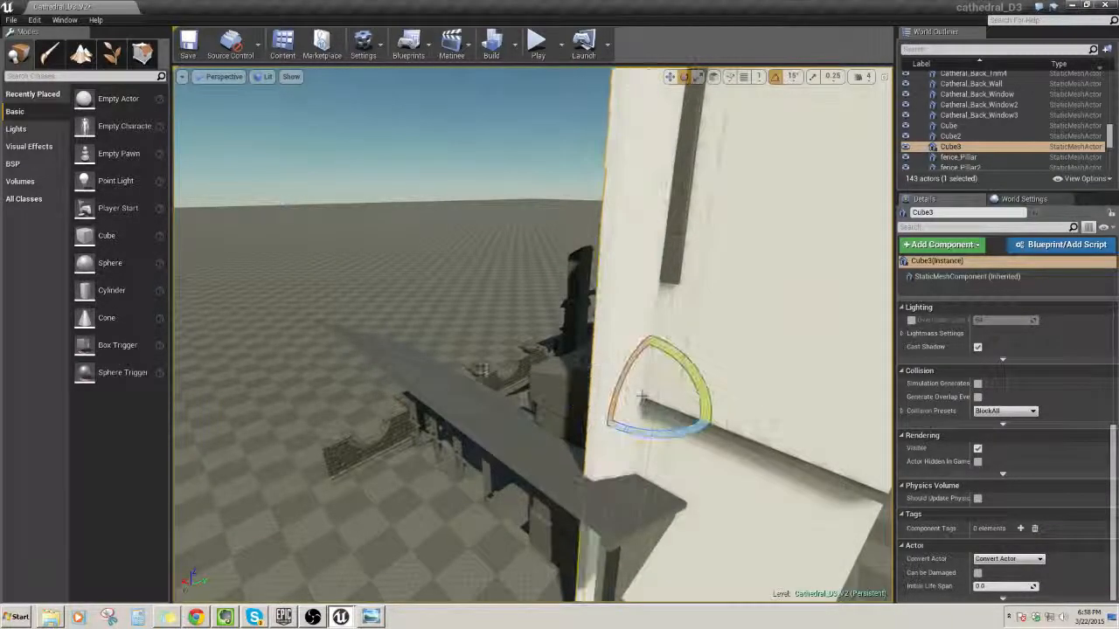
right_drag(640, 398, 589, 297)
key(w)
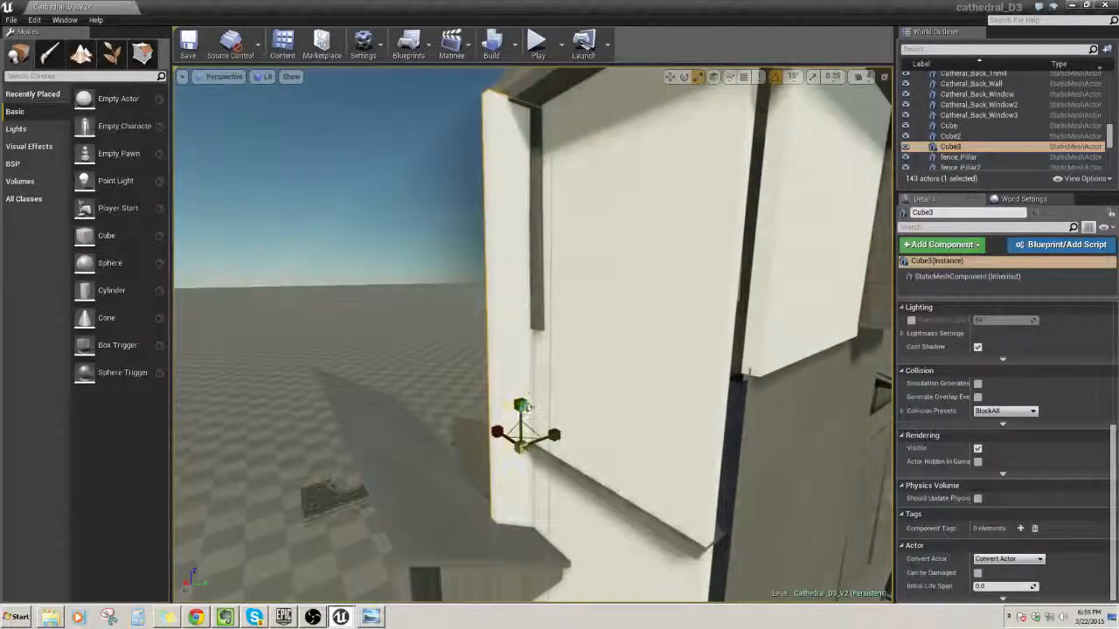
Shrink the corner panel into a narrow strip and lower it against the end wall beside the tower's lower section.
right_drag(567, 397, 522, 428)
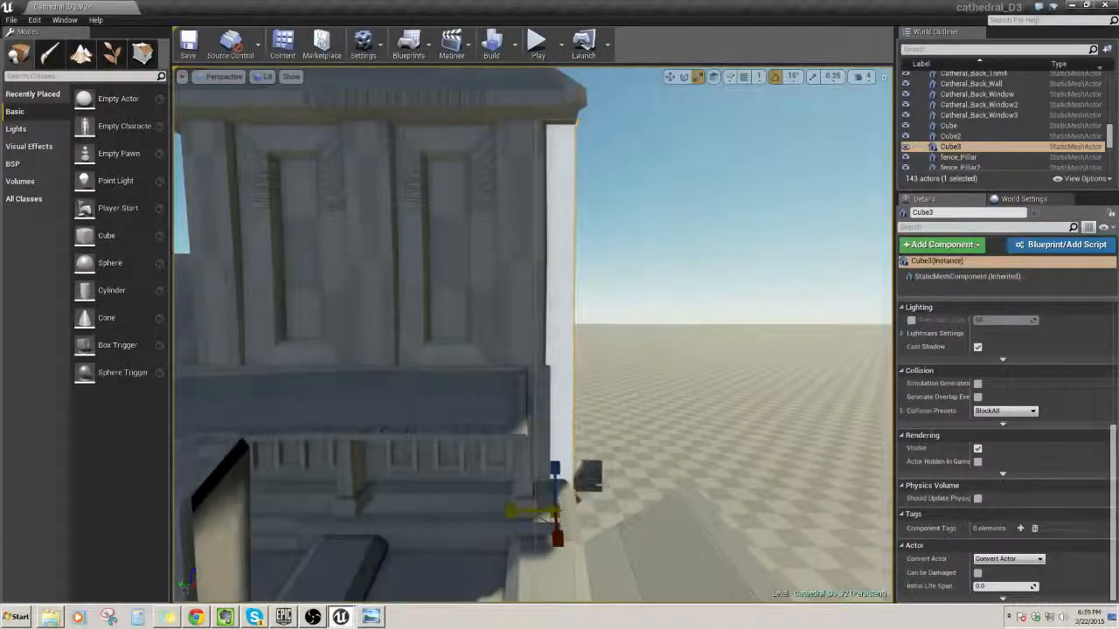
right_drag(515, 509, 523, 230)
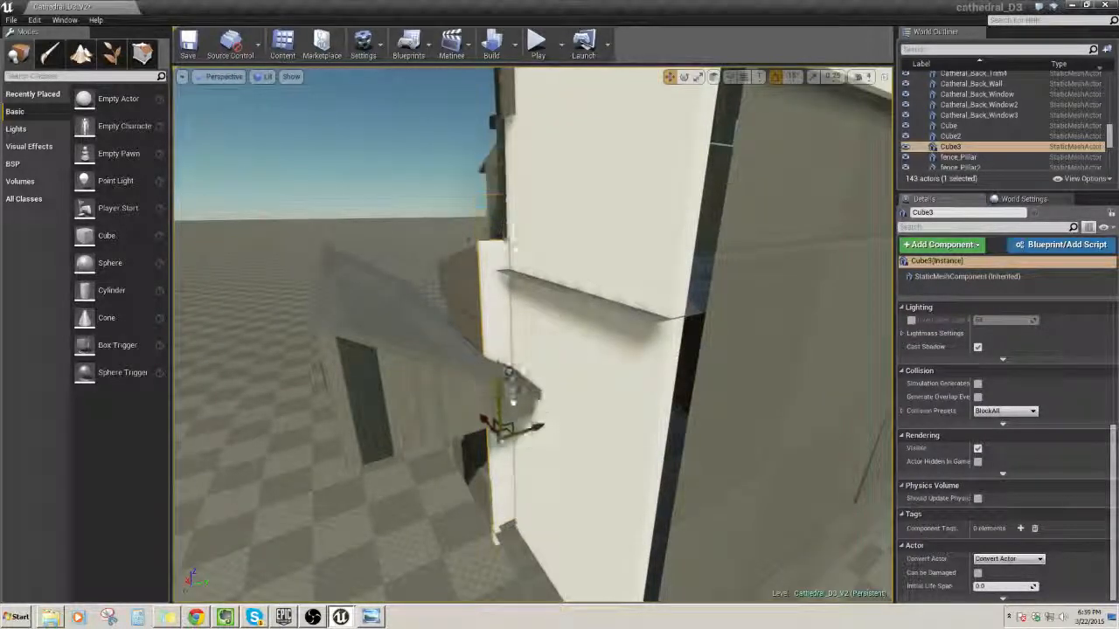
right_drag(514, 406, 467, 398)
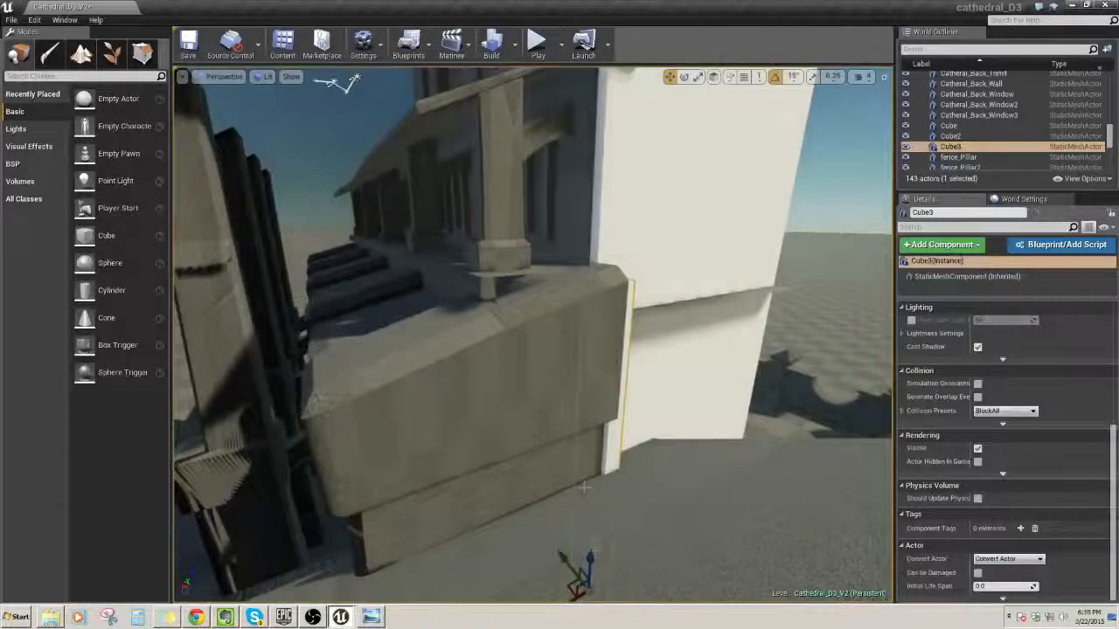
key(Escape)
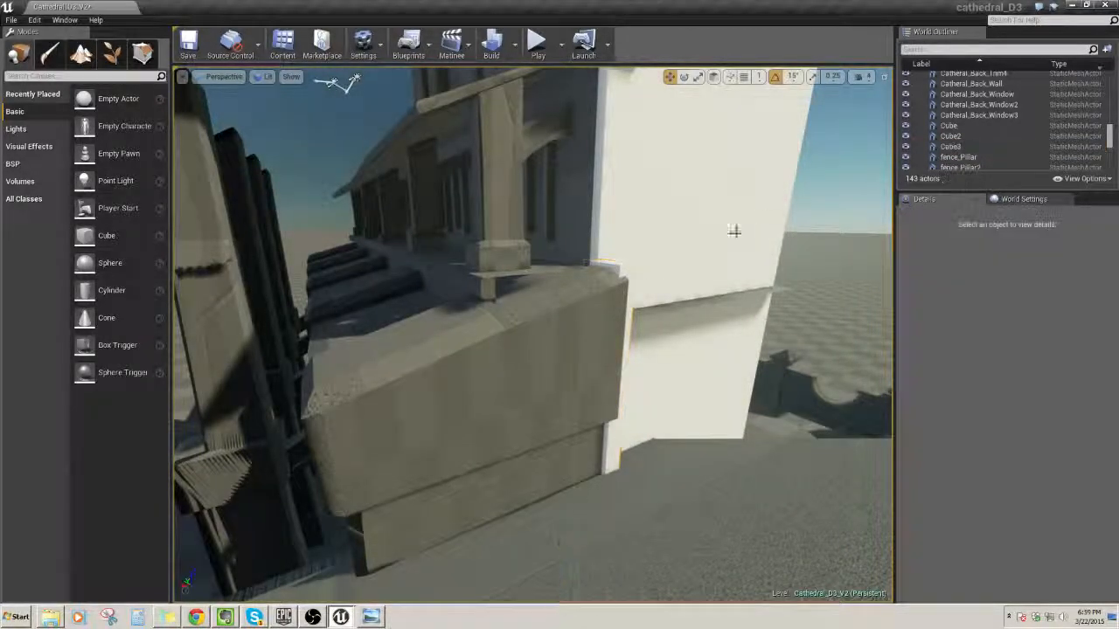
Duplicate the narrow corner strip and move the copy outward beyond the sloped side roof.
right_drag(735, 230, 699, 213)
right_drag(533, 335, 529, 503)
right_drag(595, 268, 594, 315)
click(551, 232)
right_drag(552, 232, 536, 282)
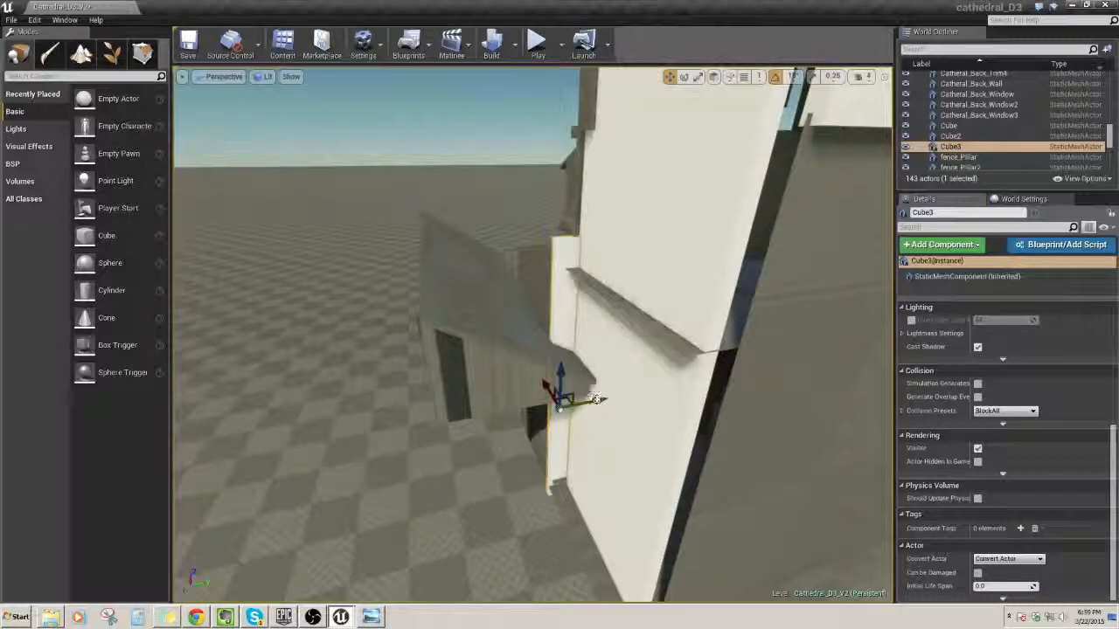
alt+drag(596, 400, 474, 426)
right_drag(474, 426, 419, 434)
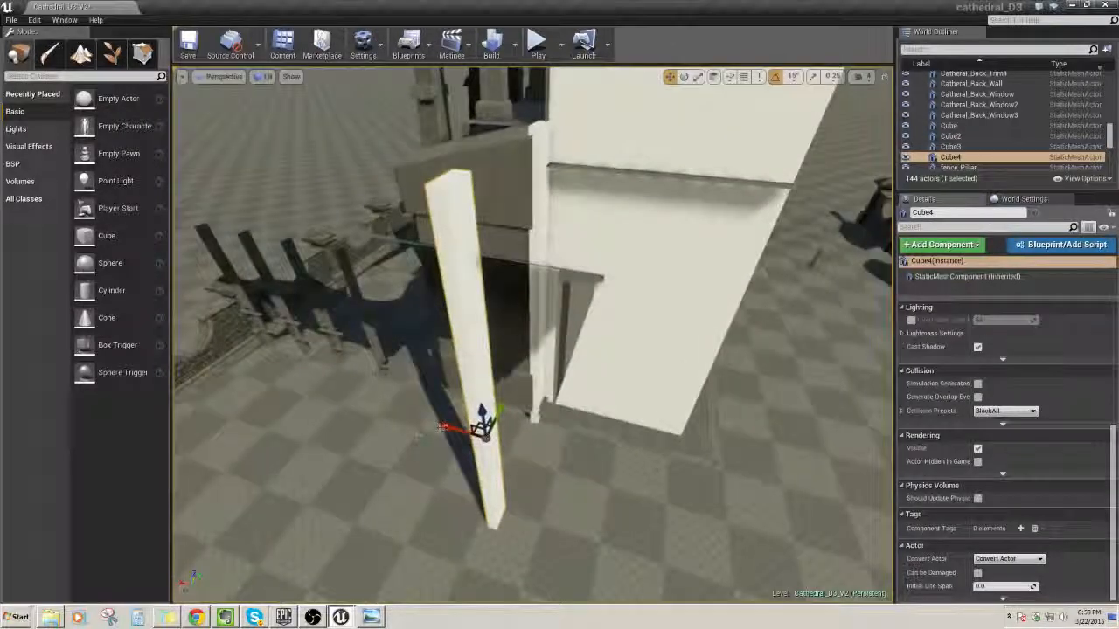
drag(445, 429, 505, 447)
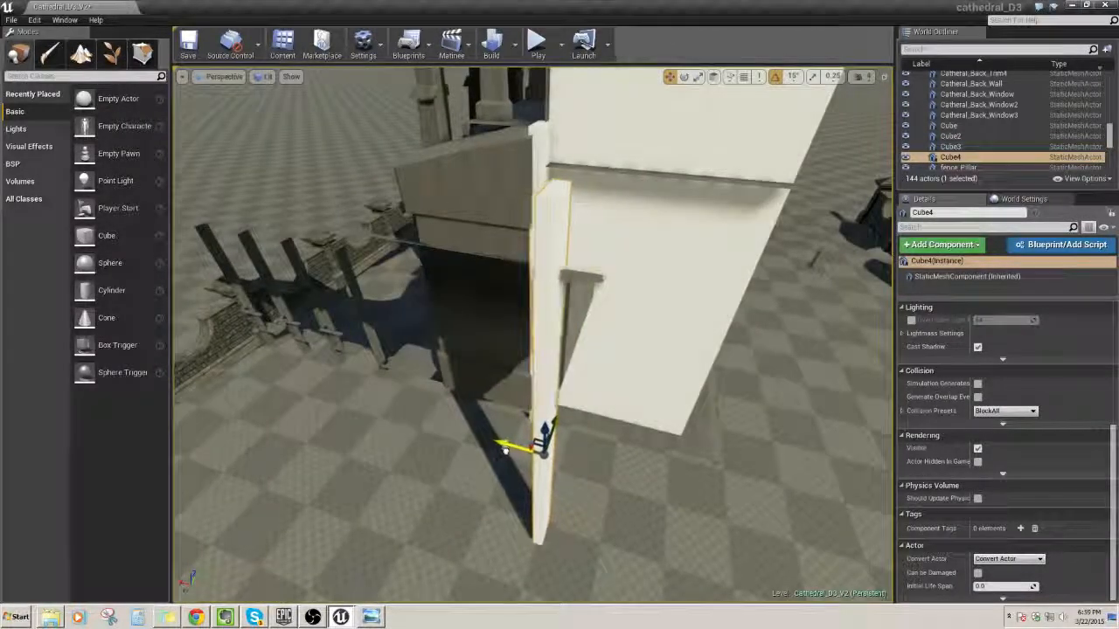
right_drag(505, 450, 634, 391)
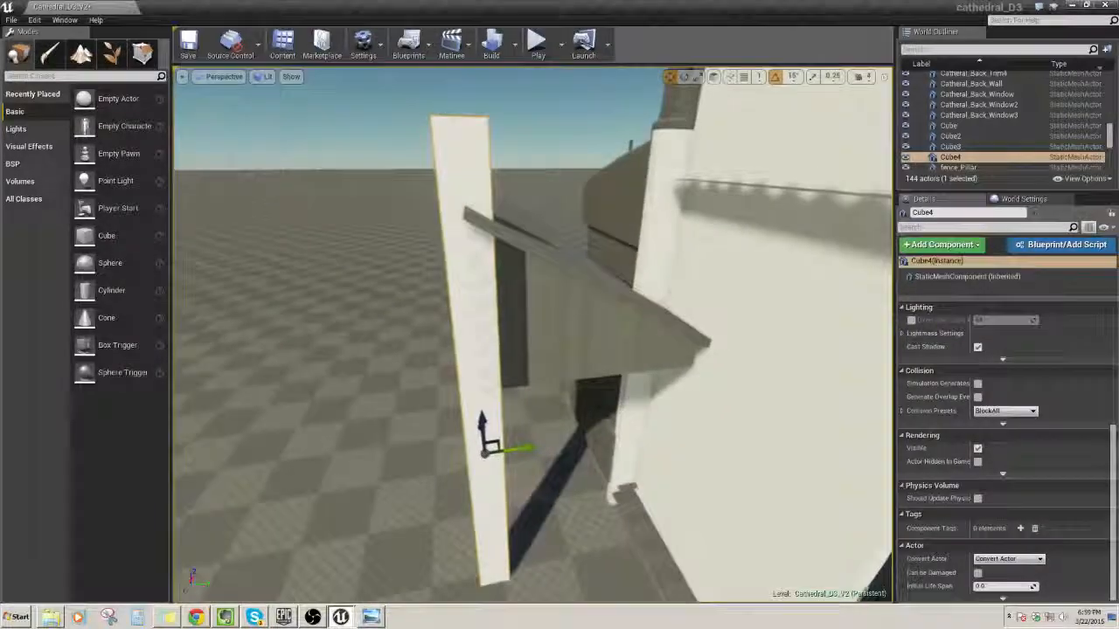
Widen the outer strip into a panel spanning the end of the sloped side roof and lower its top to the roof's lower edge.
drag(529, 449, 762, 418)
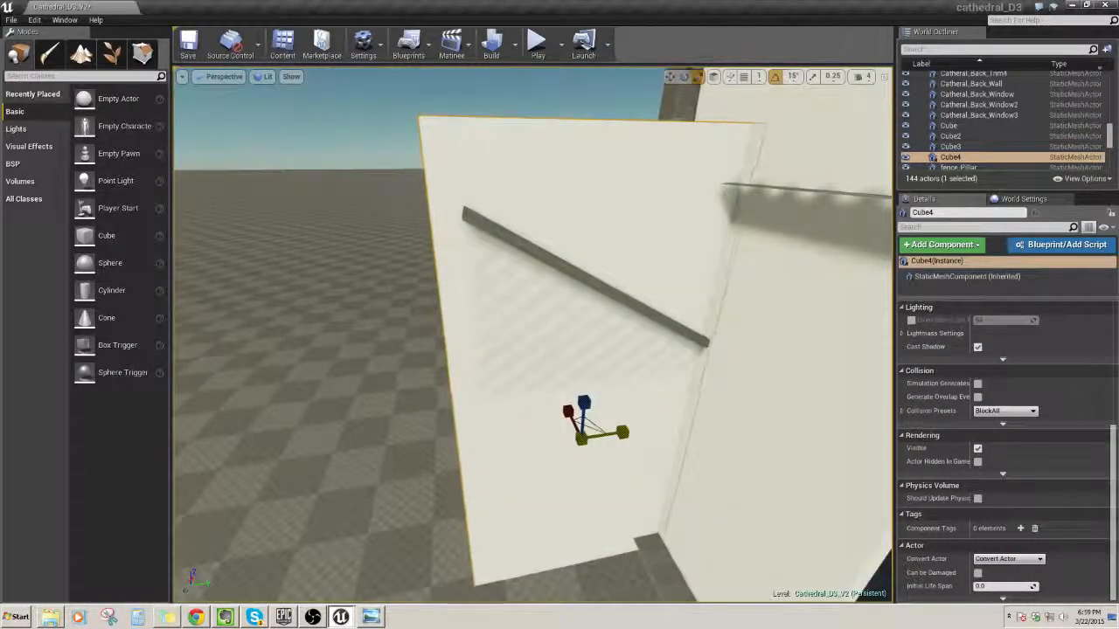
key(w)
right_drag(578, 396, 668, 387)
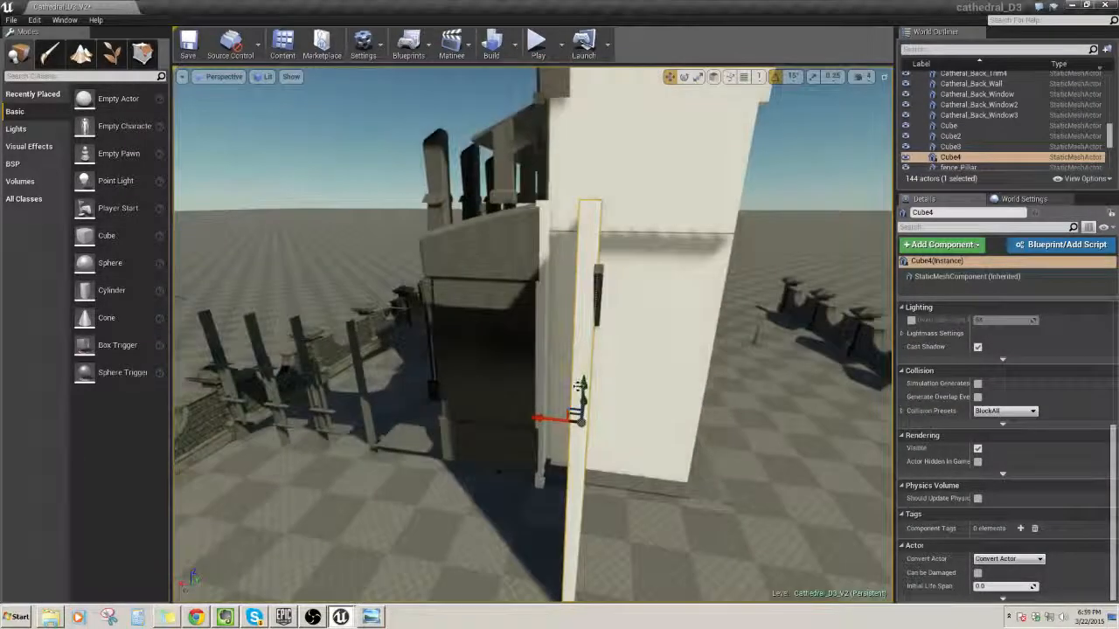
right_drag(579, 437, 647, 431)
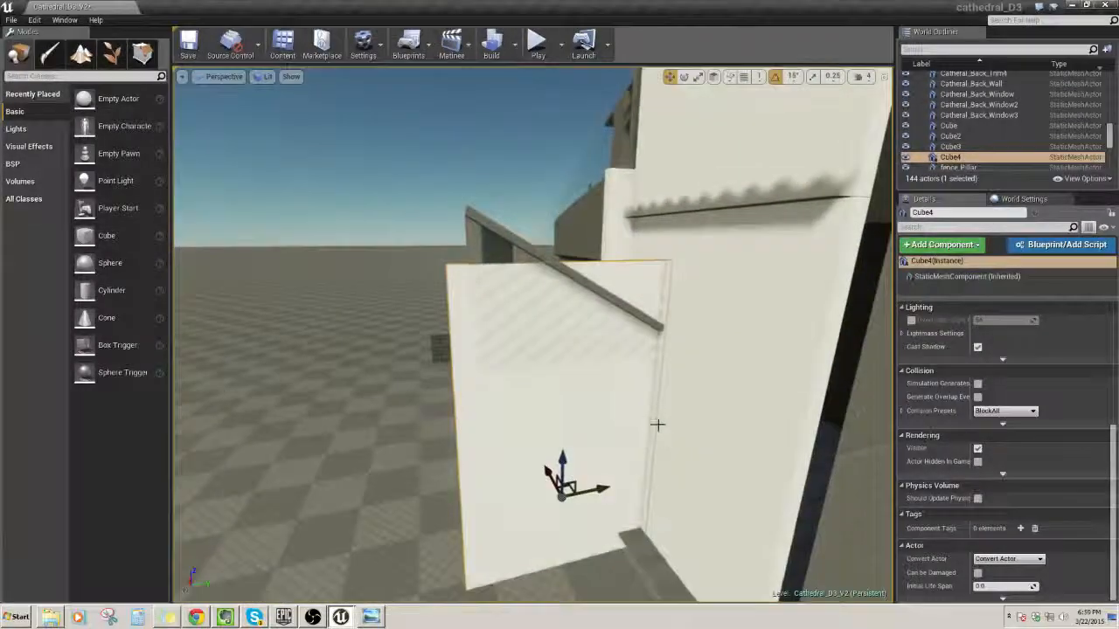
drag(565, 458, 585, 519)
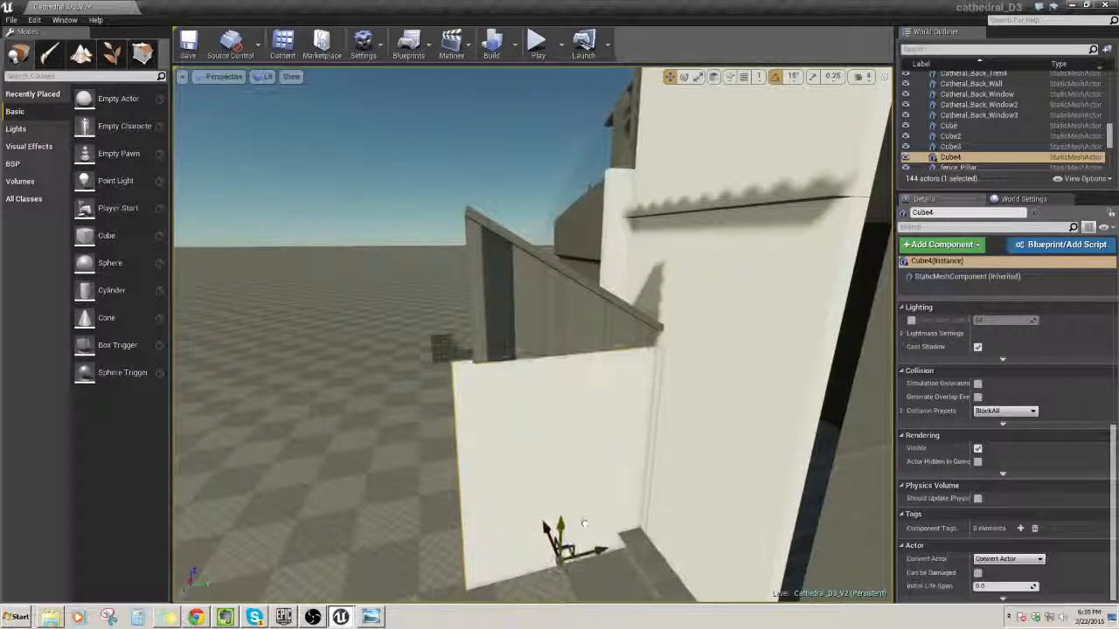
right_drag(571, 475, 594, 503)
Shift the upper tower panel outward past the corner strip and widen it slightly beneath the tower roof.
right_drag(646, 230, 647, 258)
click(621, 230)
key(r)
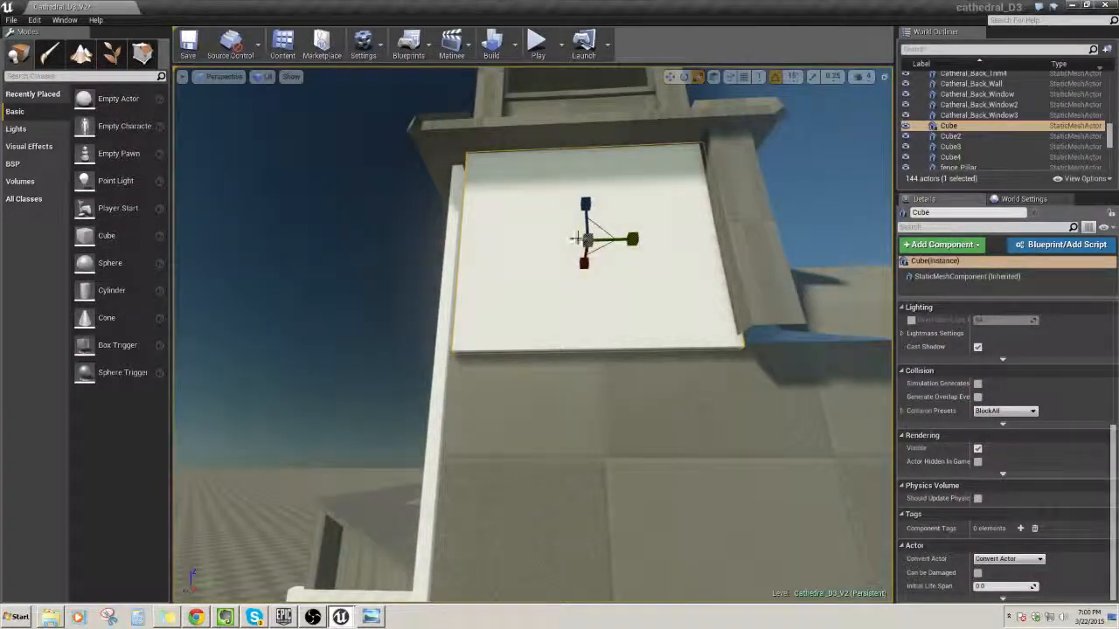
drag(627, 237, 603, 240)
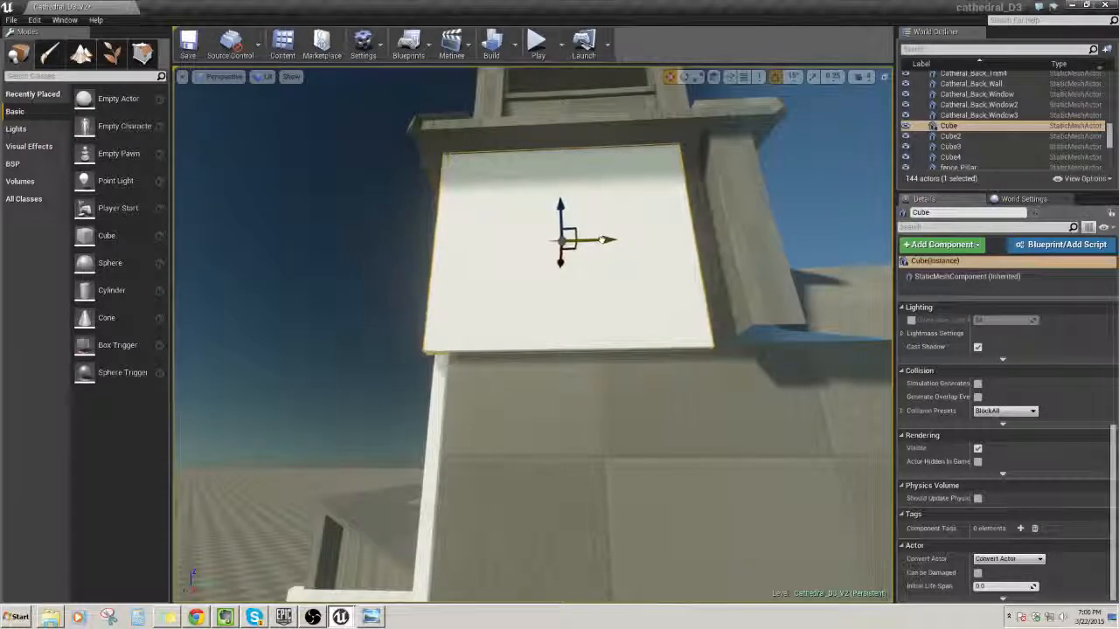
key(r)
right_drag(603, 239, 638, 249)
drag(548, 273, 554, 272)
key(w)
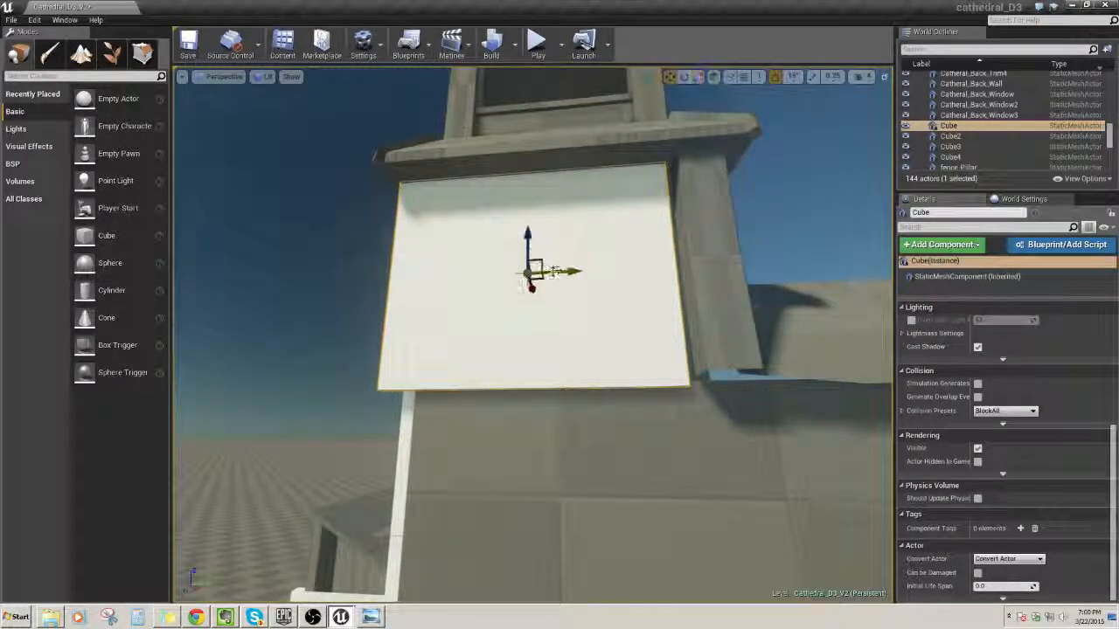
Adjust the width and position of the tall tower end panel so it lines up with the tower's corners.
right_drag(582, 273, 532, 350)
key(Escape)
click(512, 314)
key(r)
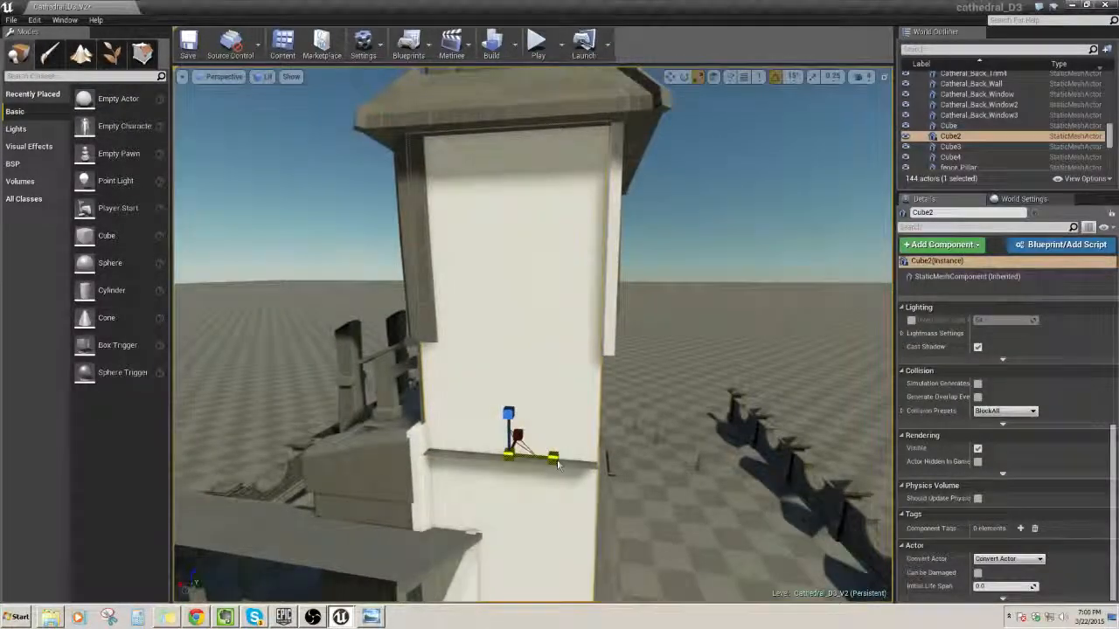
right_drag(537, 415, 516, 411)
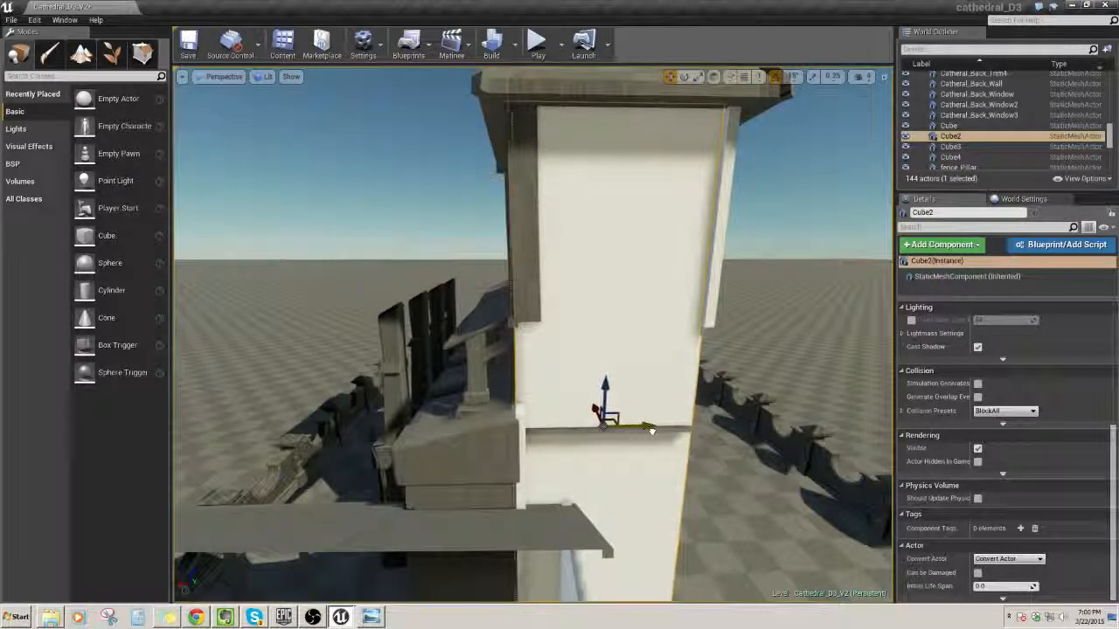
right_drag(760, 270, 725, 341)
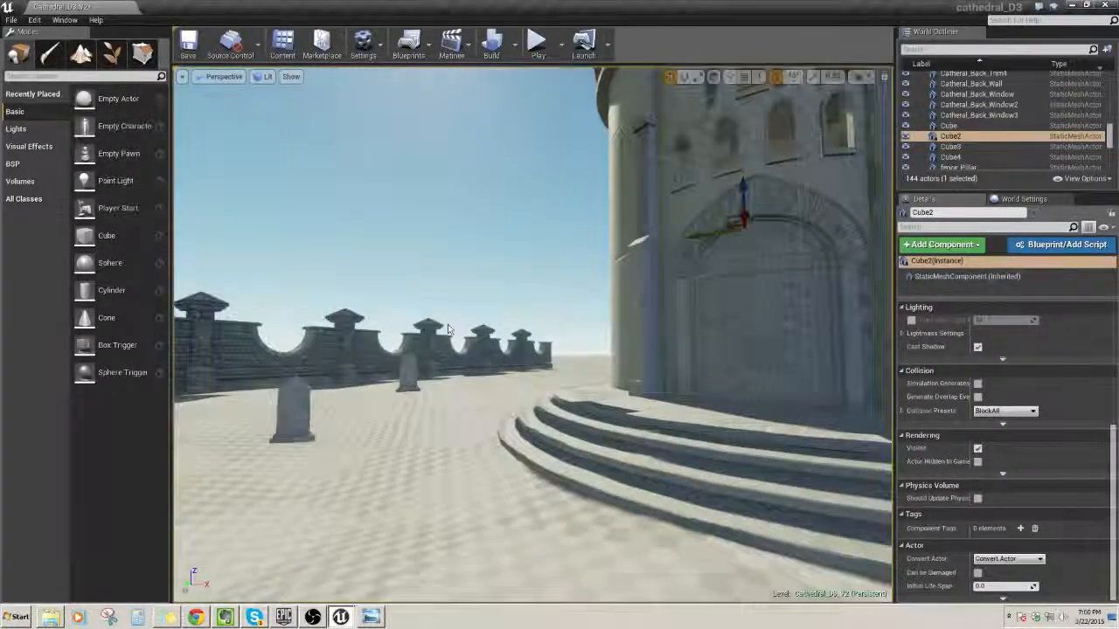
right_drag(448, 330, 610, 311)
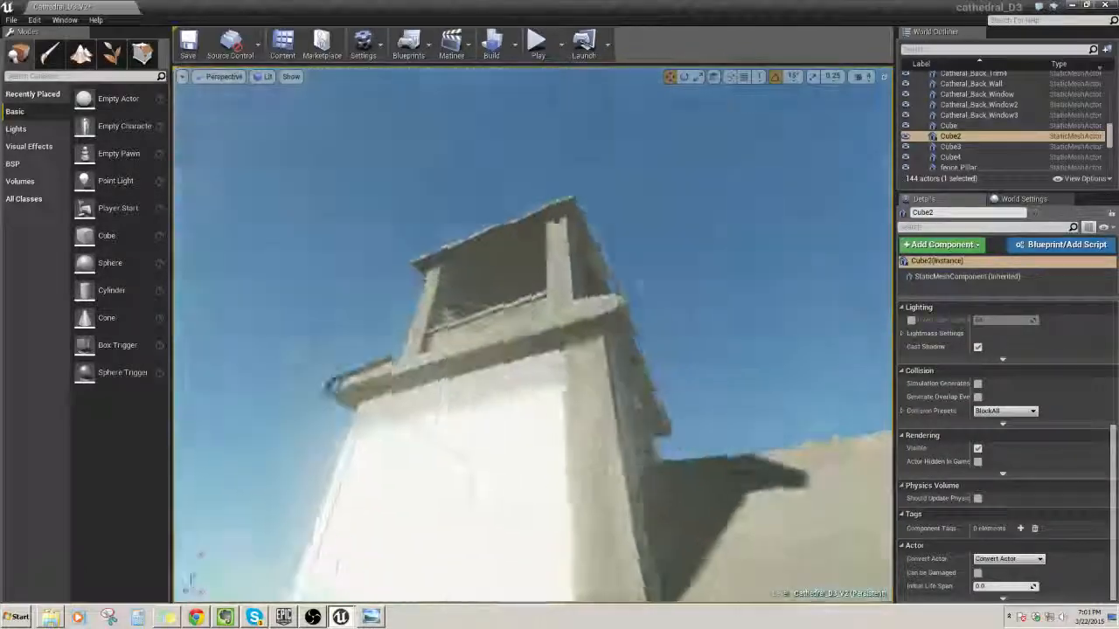
Duplicate the low end panel, turn the copy perpendicular to it, and place it along the outer side of the sloped roof.
right_drag(691, 411, 691, 411)
click(524, 492)
key(f)
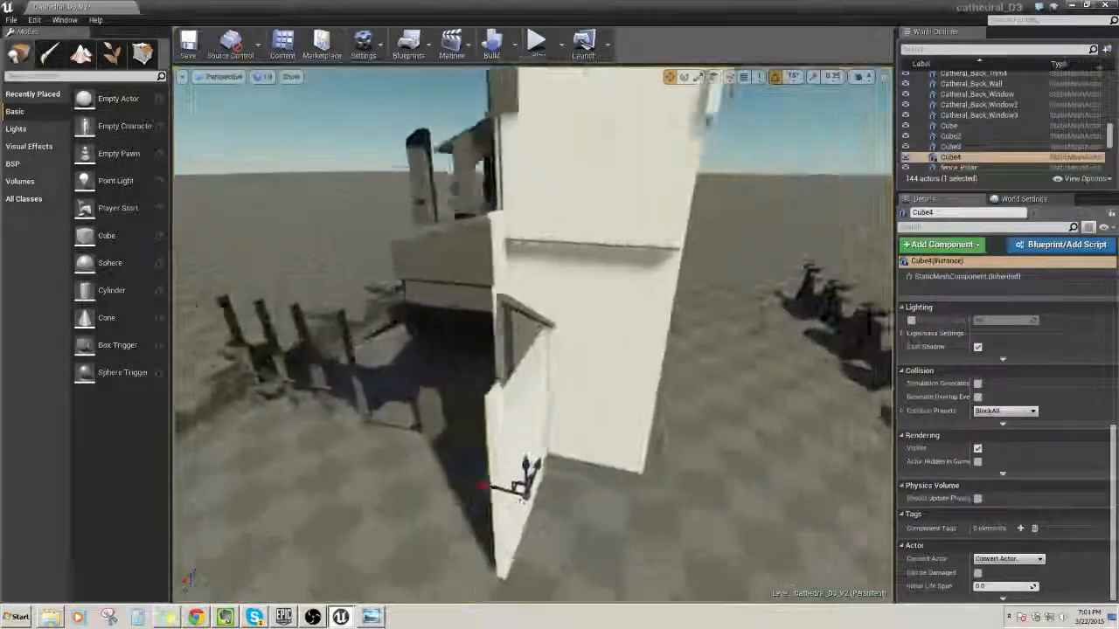
alt+drag(496, 480, 395, 453)
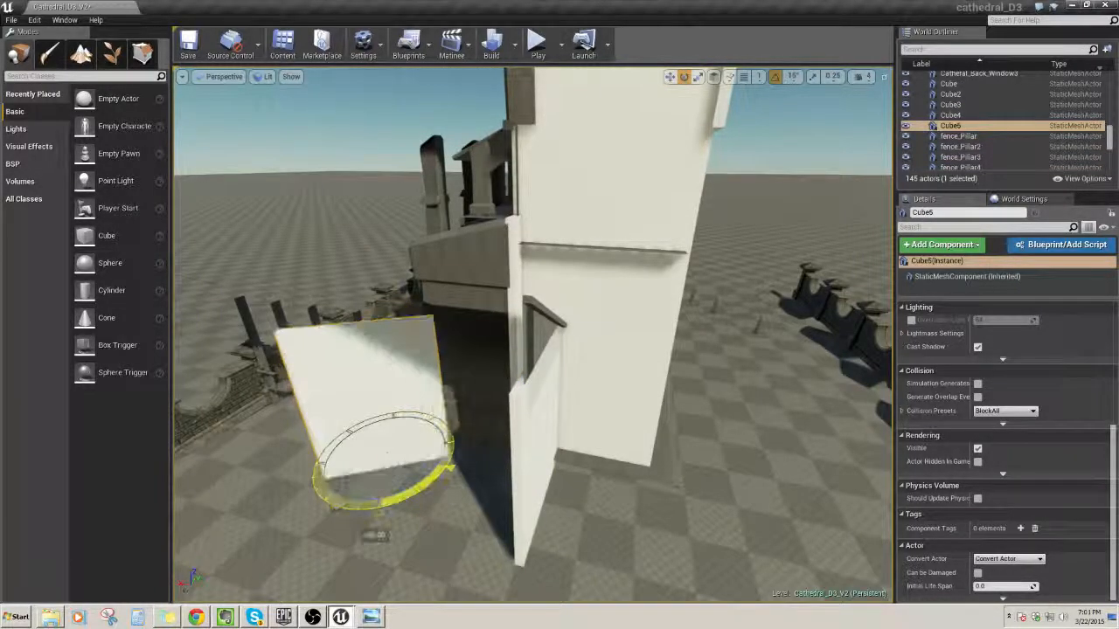
key(w)
right_drag(398, 485, 398, 484)
right_drag(603, 520, 468, 483)
Lengthen the turned copy and slide it along the side roof so it closes the open side down to the fence.
key(r)
drag(494, 459, 594, 459)
key(w)
drag(523, 456, 587, 456)
key(r)
key(w)
right_drag(588, 455, 570, 455)
right_drag(540, 154, 425, 119)
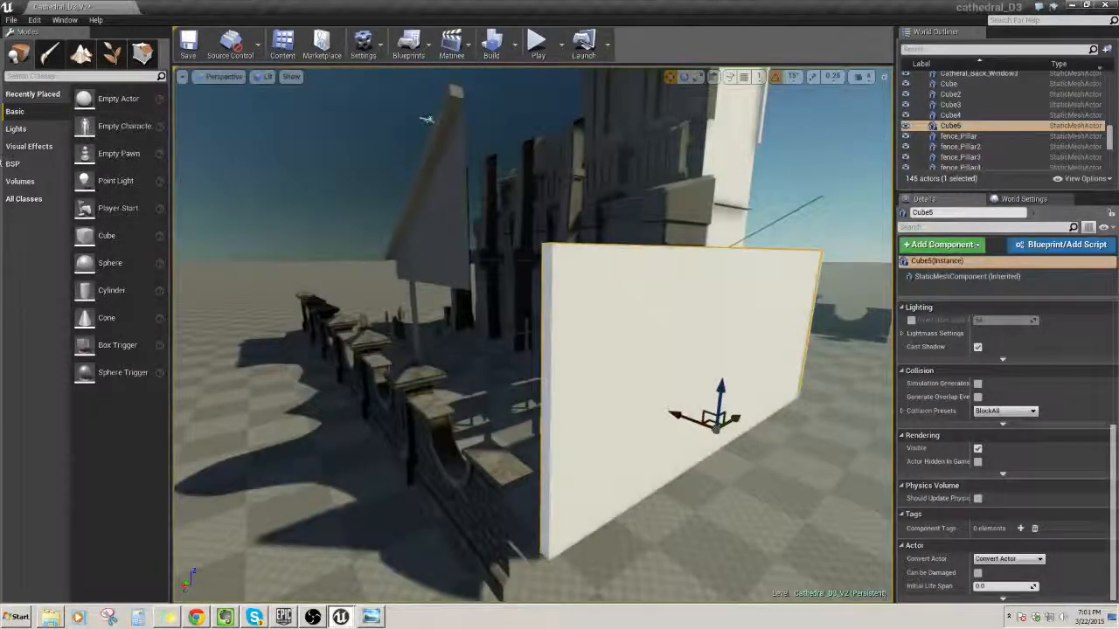
Examine the side section from outside and inside for gaps around the new long panel.
click(12, 164)
click(18, 112)
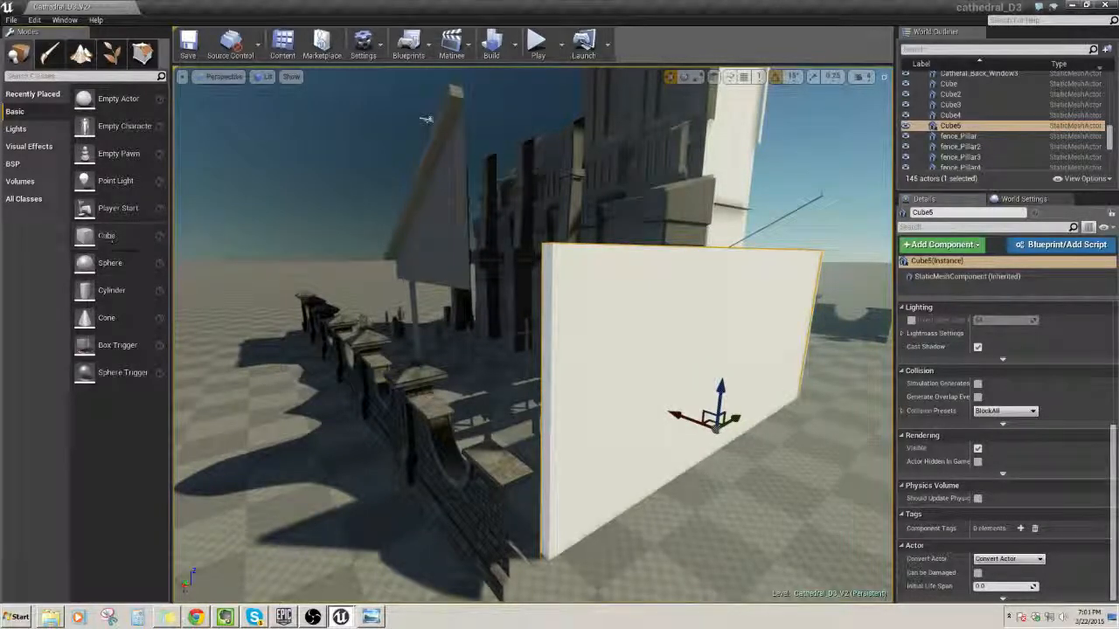
right_drag(489, 332, 695, 383)
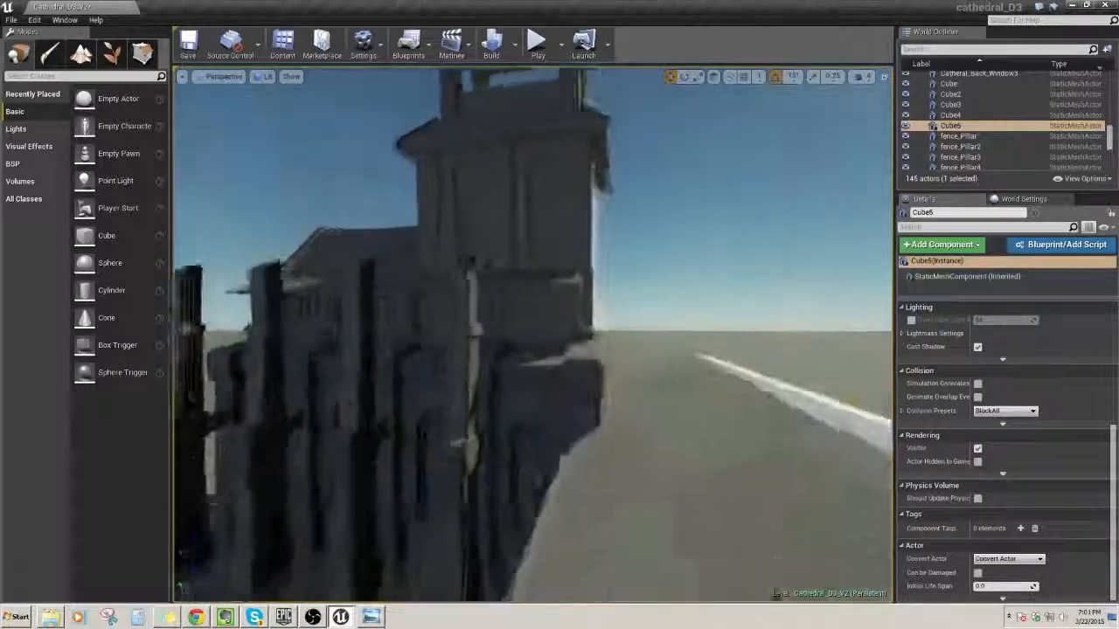
right_drag(695, 382, 638, 405)
click(442, 425)
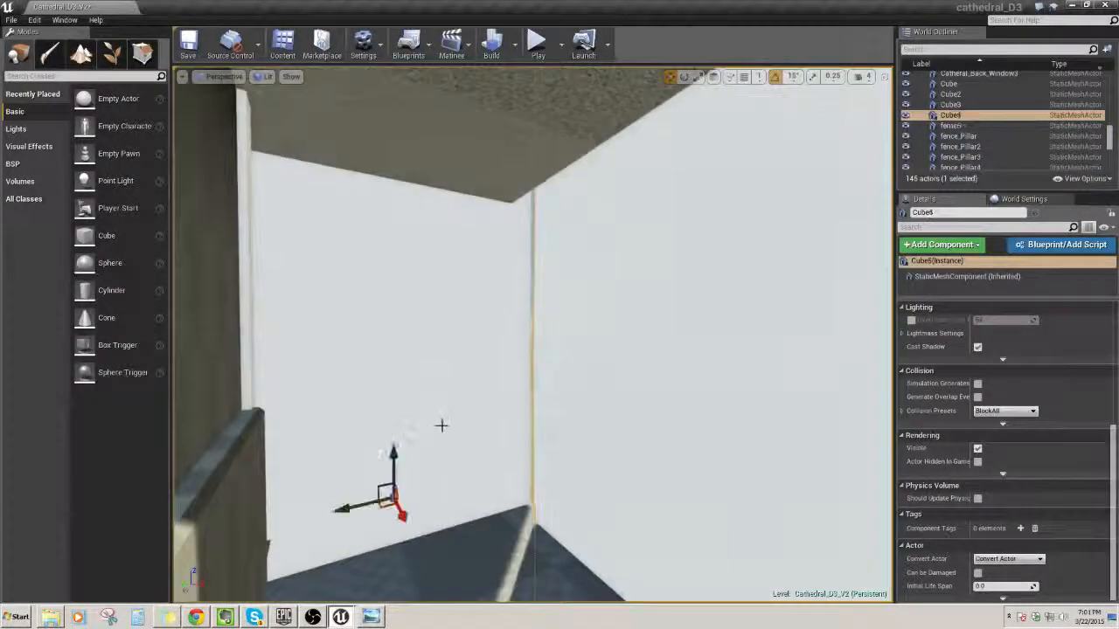
right_drag(442, 426, 485, 395)
click(518, 405)
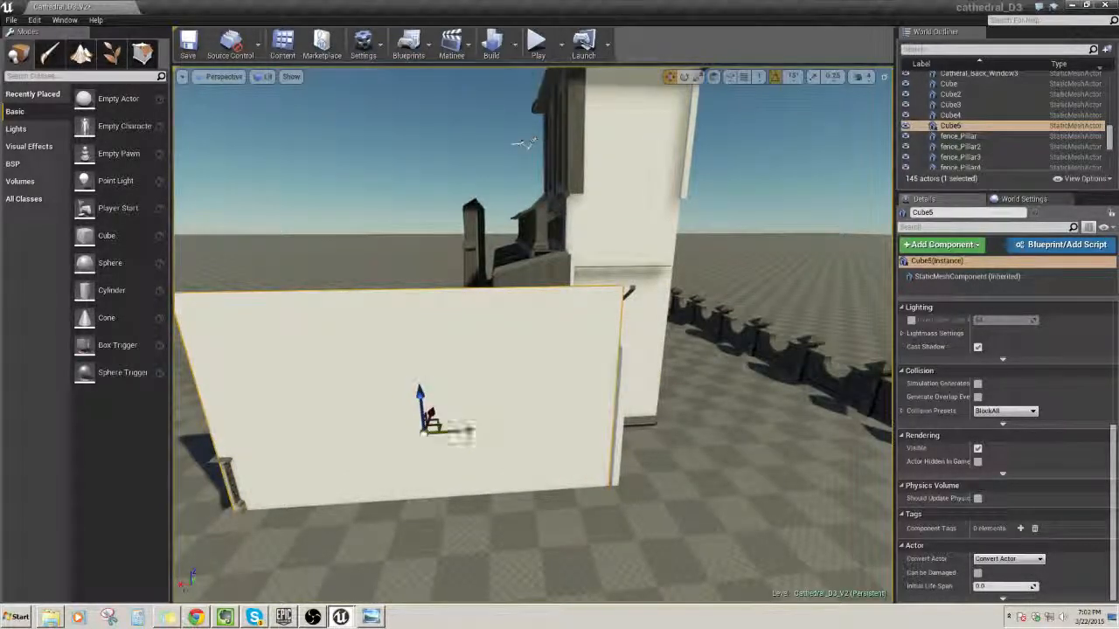
Move the long outer panel against the side roof's edge, thicken it, and nudge it lengthwise to match the roof.
mouse_move(487, 434)
right_down()
mouse_move(437, 427)
mouse_move(490, 426)
mouse_move(625, 460)
right_up()
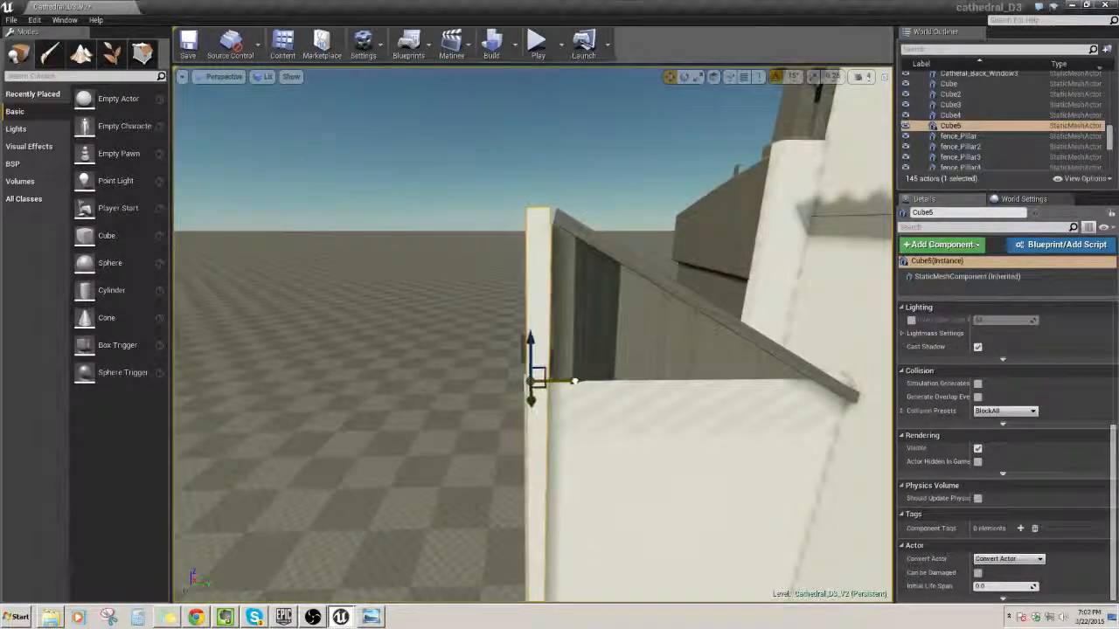
drag(574, 381, 582, 381)
right_drag(583, 381, 552, 354)
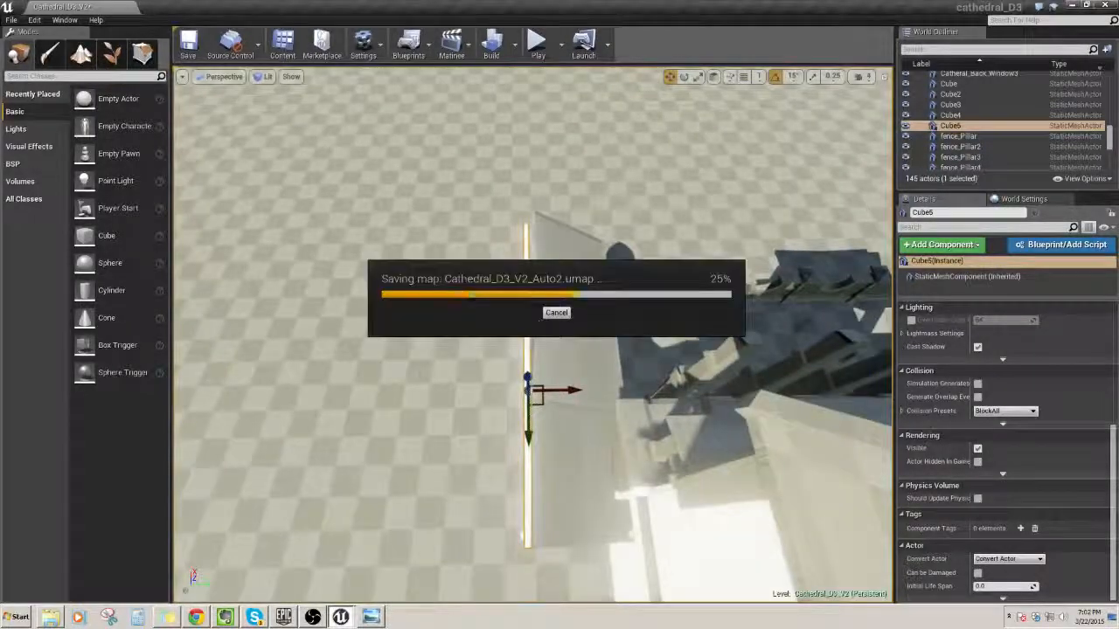
key(r)
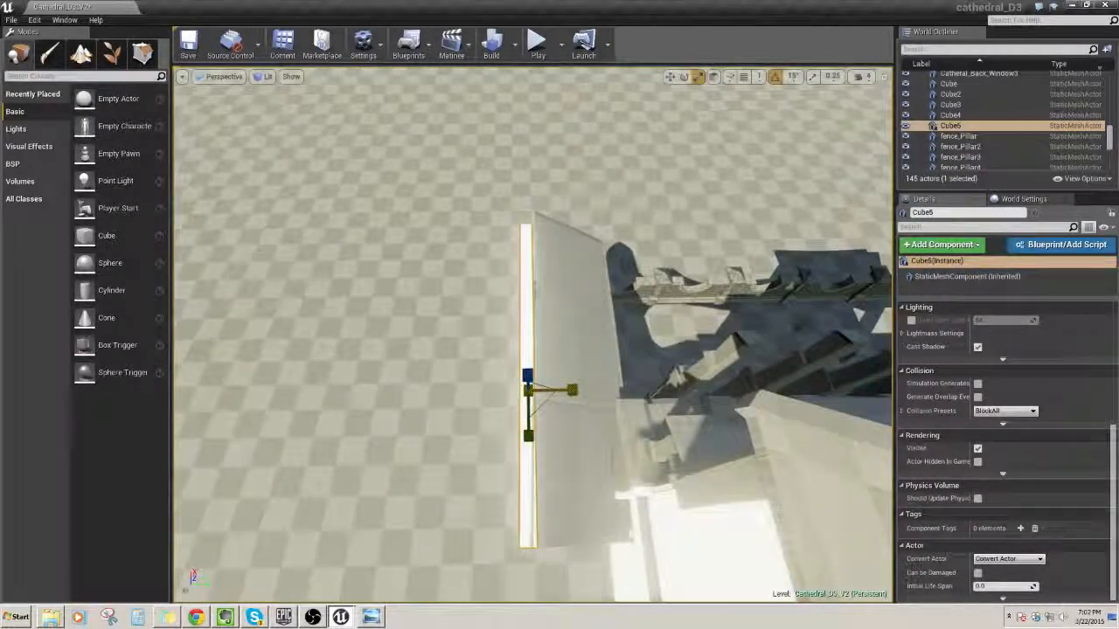
drag(572, 389, 578, 390)
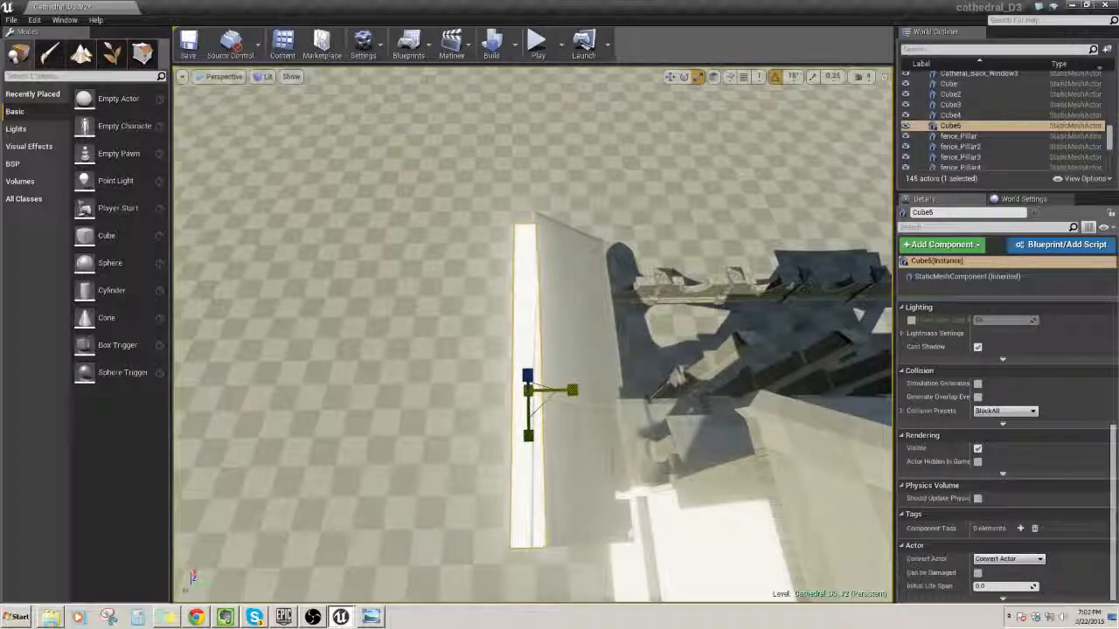
key(w)
drag(528, 435, 528, 437)
Turn off rotation snapping and tilt the long outer panel slightly so its top edge stays hidden behind the side roof.
right_drag(539, 425, 560, 340)
right_drag(564, 296, 502, 392)
click(540, 269)
click(478, 350)
key(e)
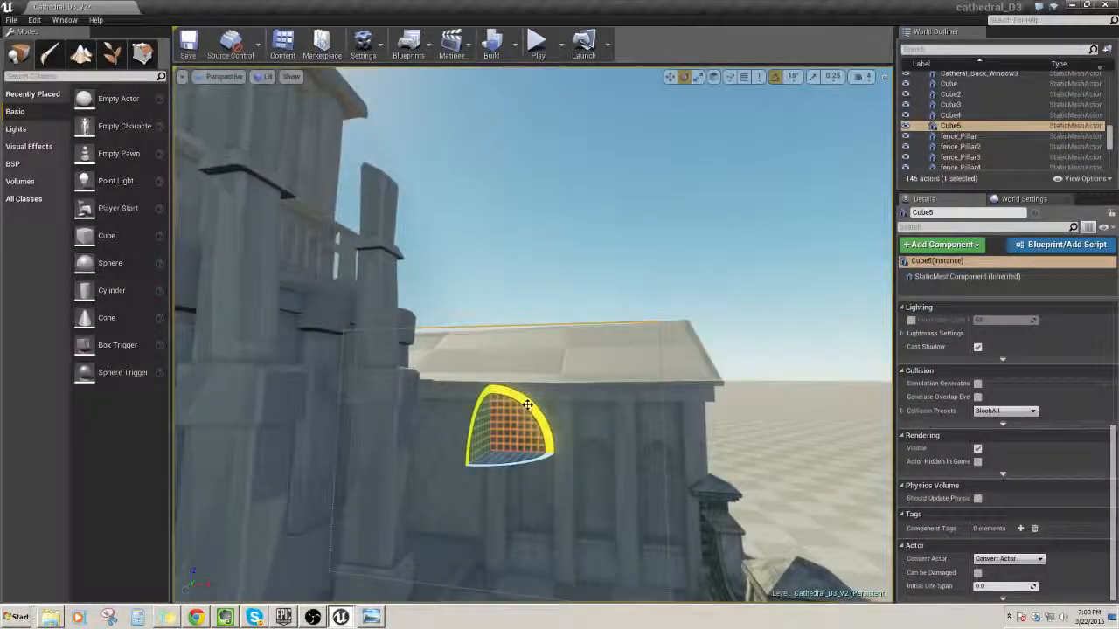
drag(527, 407, 548, 435)
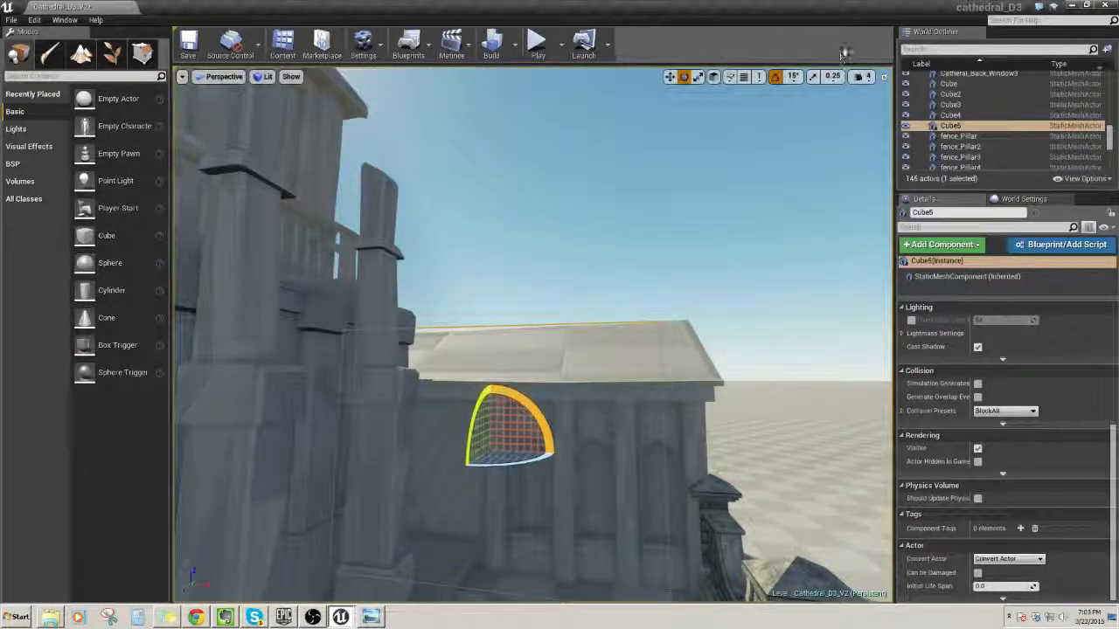
drag(535, 411, 488, 404)
key(w)
right_drag(487, 404, 518, 445)
Inspect the tall tower panel's edge against the cathedral wall for remaining gaps.
click(559, 200)
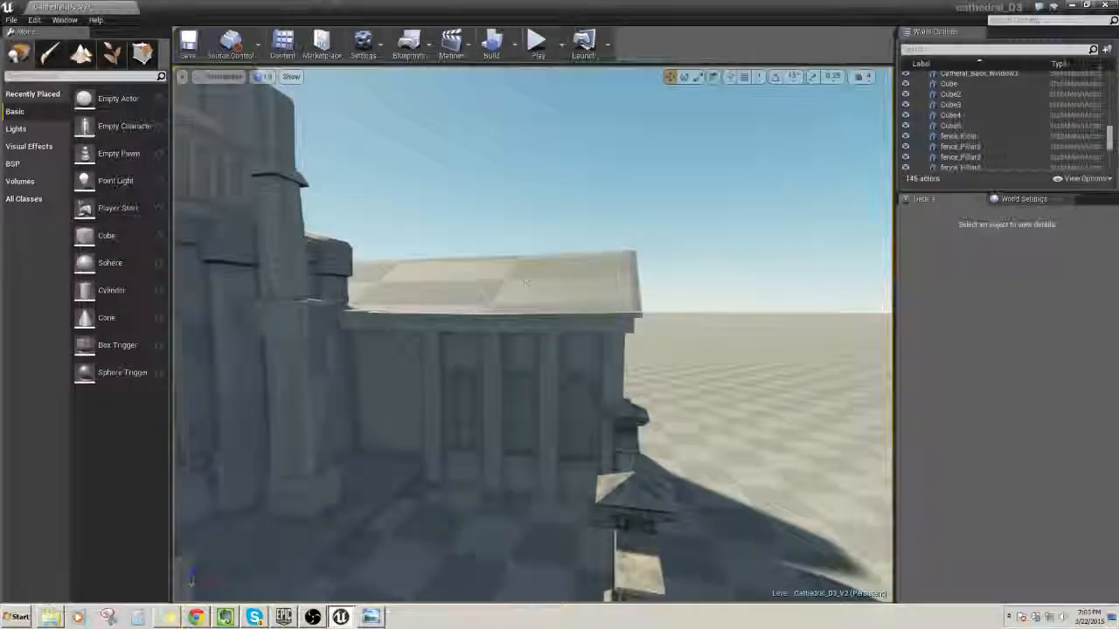
right_drag(559, 200, 472, 290)
click(467, 295)
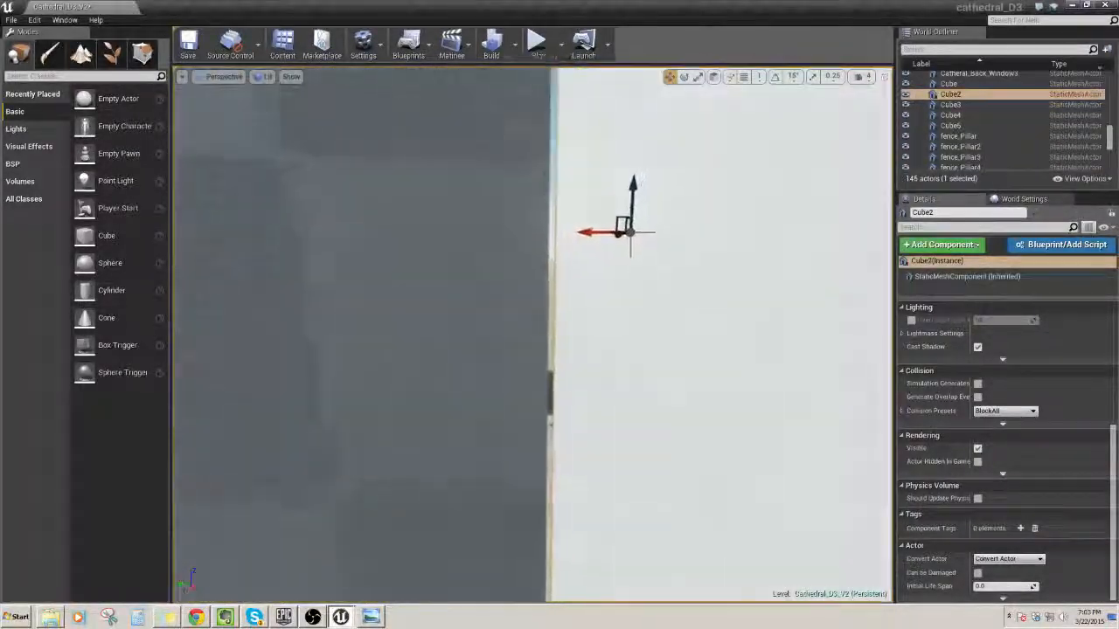
right_drag(576, 225, 577, 225)
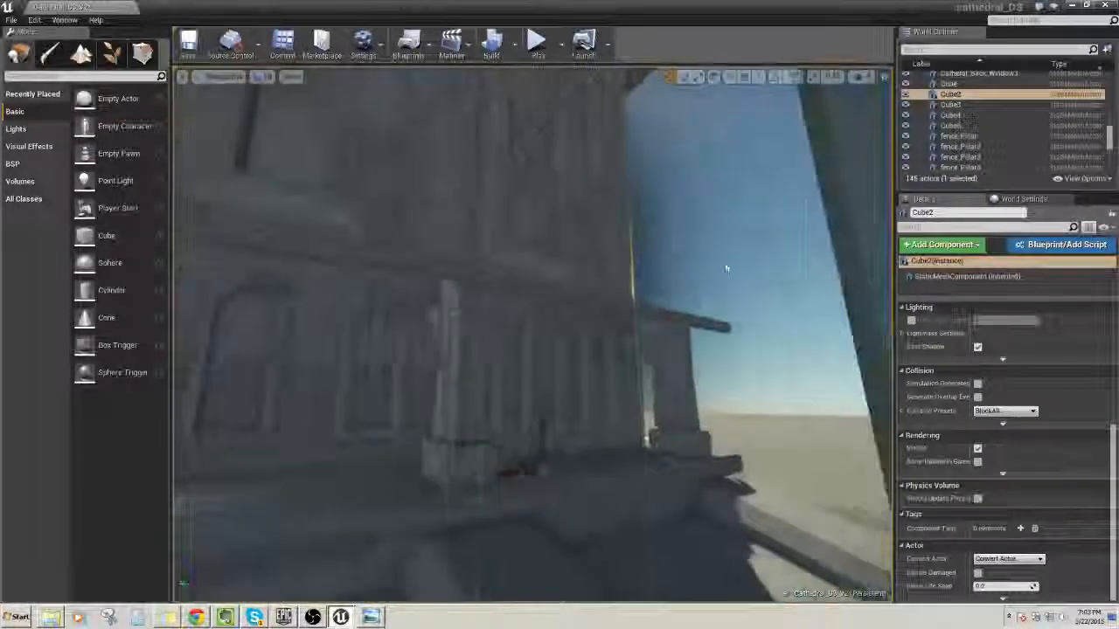
key(Escape)
right_drag(577, 225, 576, 226)
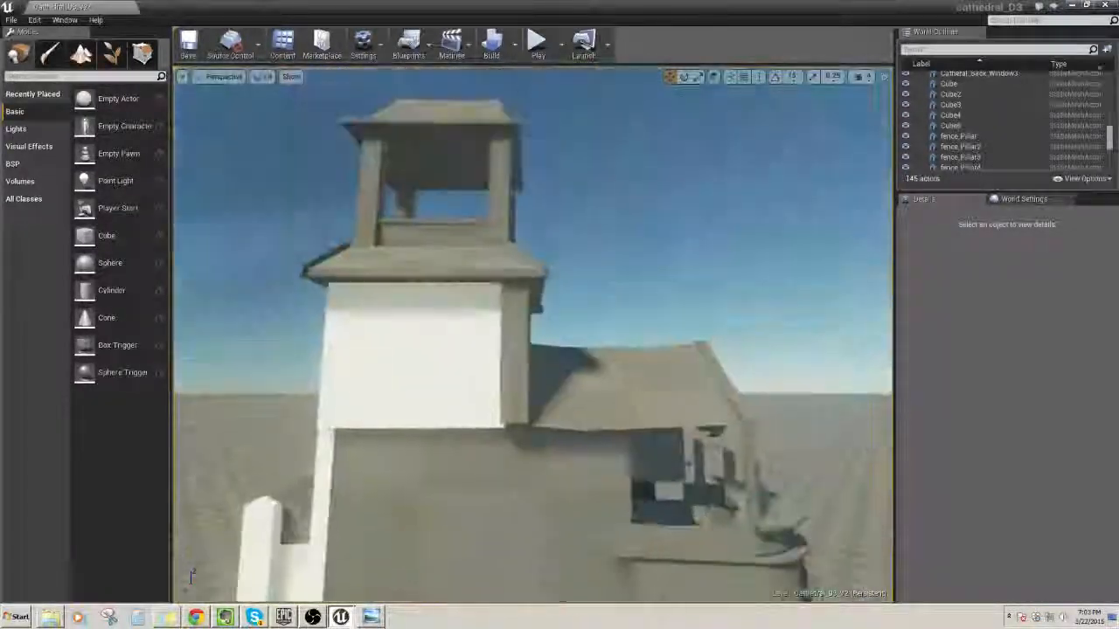
Duplicate the upper tower panel and lower the copy to the open wall section beneath the roof.
right_drag(440, 343, 440, 340)
click(440, 343)
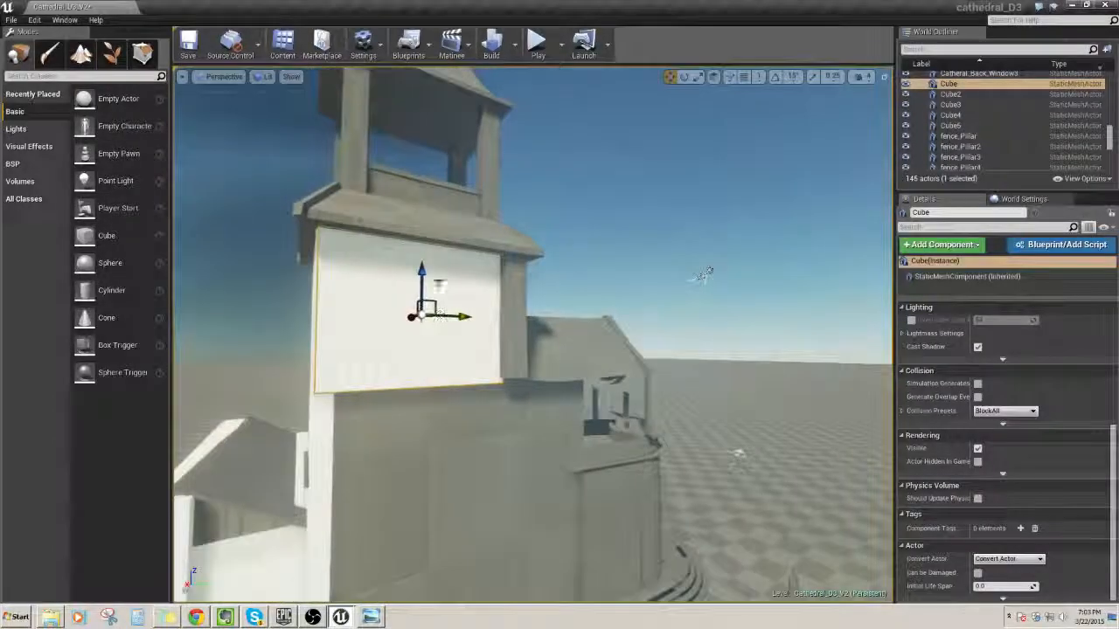
alt+drag(421, 273, 421, 405)
right_drag(474, 370, 476, 372)
Shift the lowered copy along and into the side wall so it fits behind the front corner pillar.
right_drag(679, 363, 689, 366)
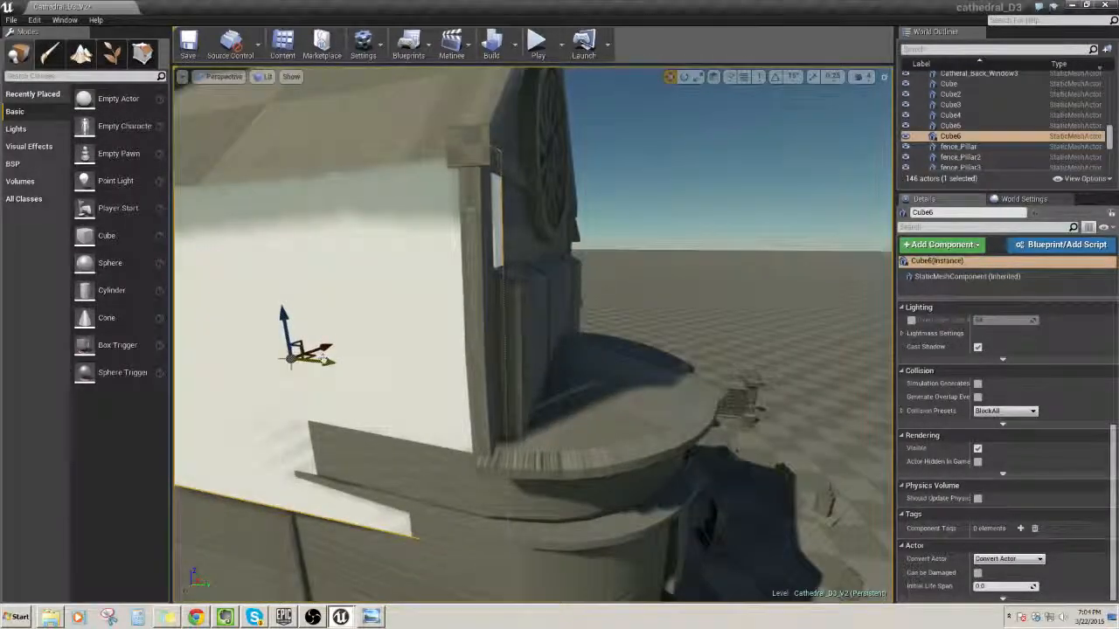
drag(323, 359, 317, 359)
right_drag(316, 358, 364, 376)
drag(415, 355, 426, 359)
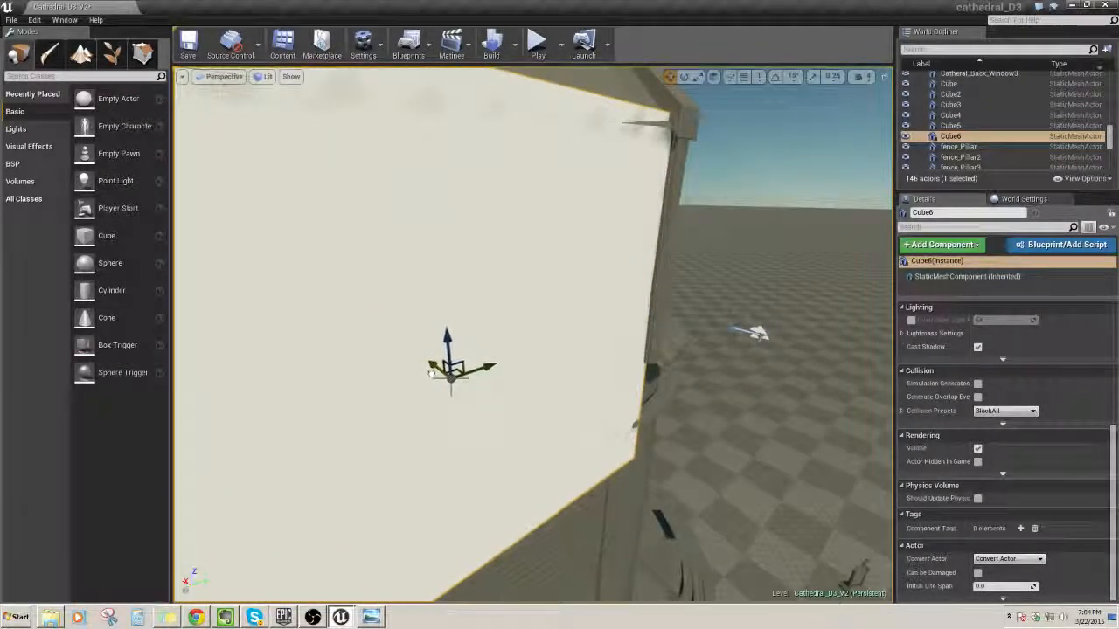
right_drag(430, 371, 398, 378)
key(Escape)
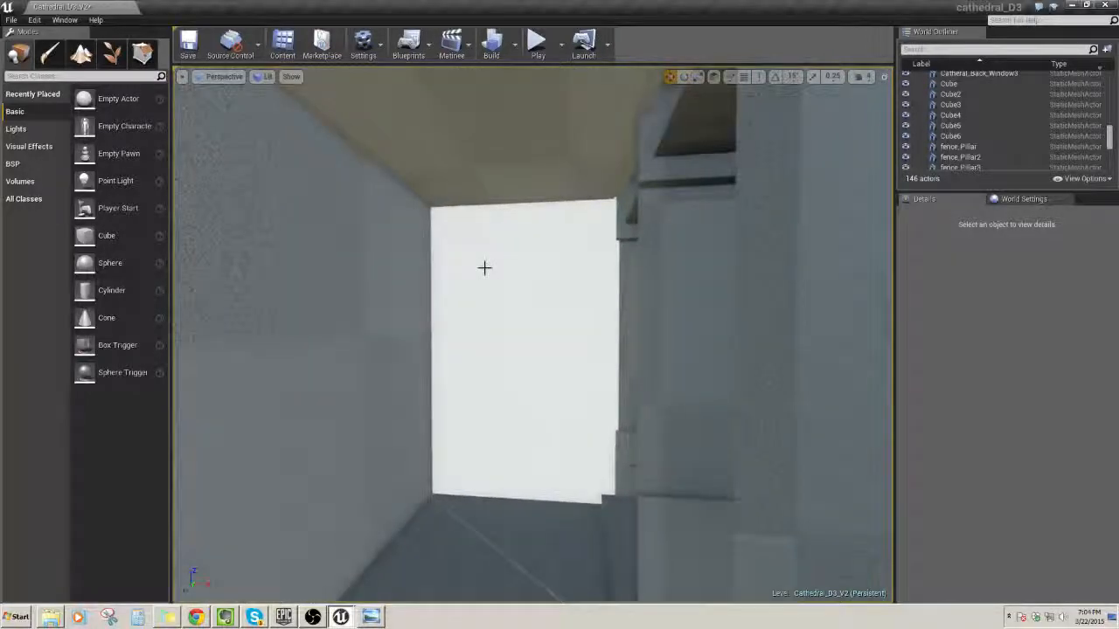
Check the corridor interior and the properties of the panel closing its far end.
right_drag(484, 267, 463, 269)
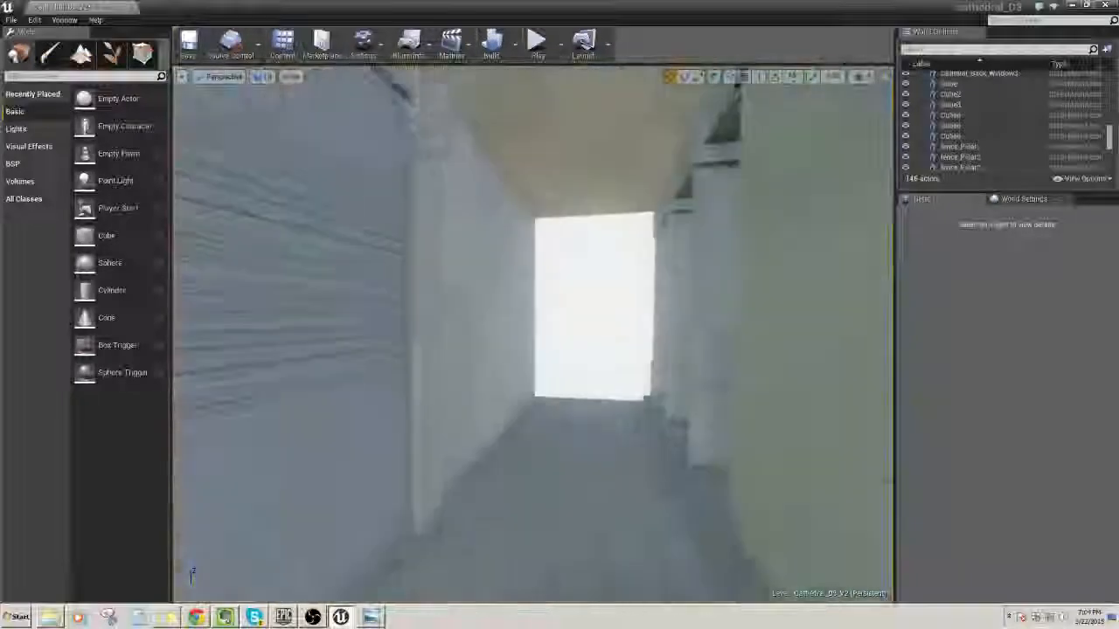
click(572, 242)
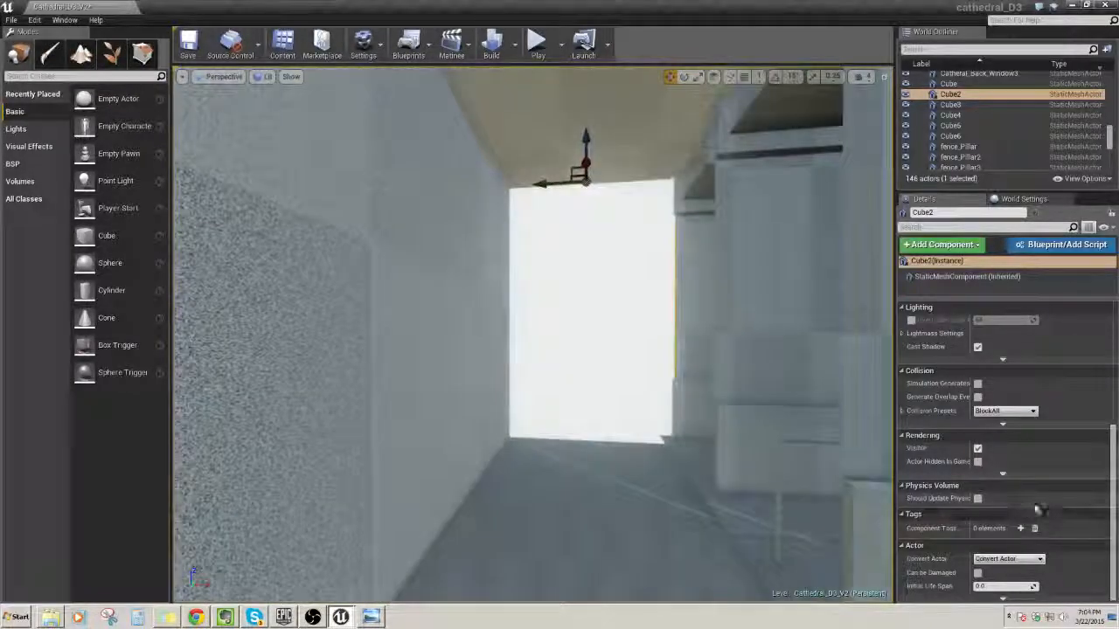
scroll(1036, 504, up, 10)
right_drag(463, 270, 463, 269)
key(Escape)
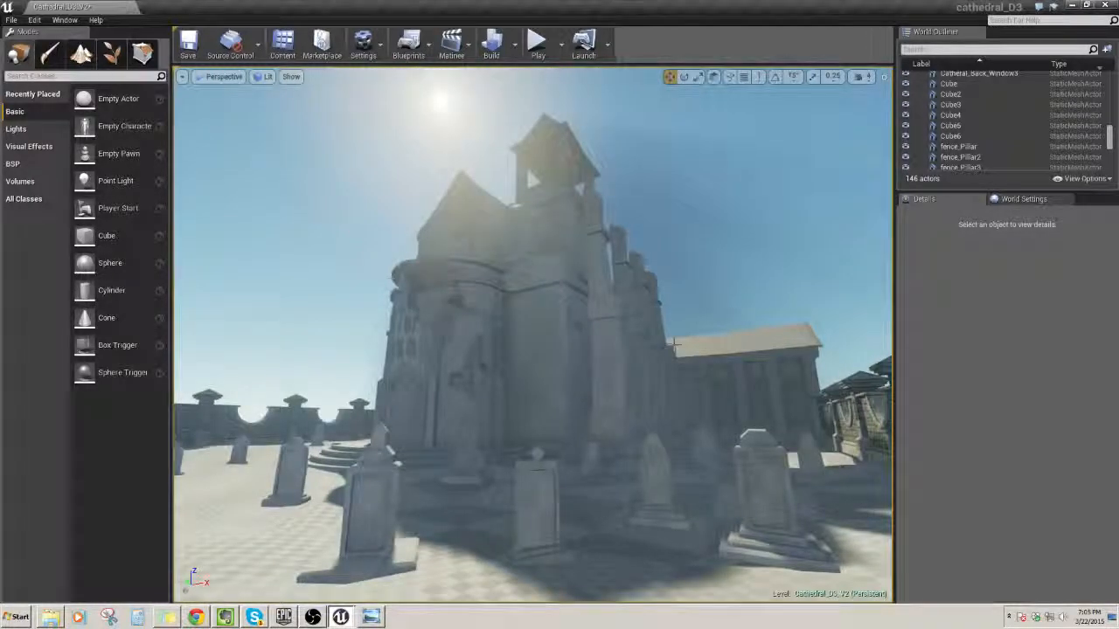
Frame the whole cathedral from among the tombstones, clear the selection, and save the map.
right_drag(673, 345, 616, 329)
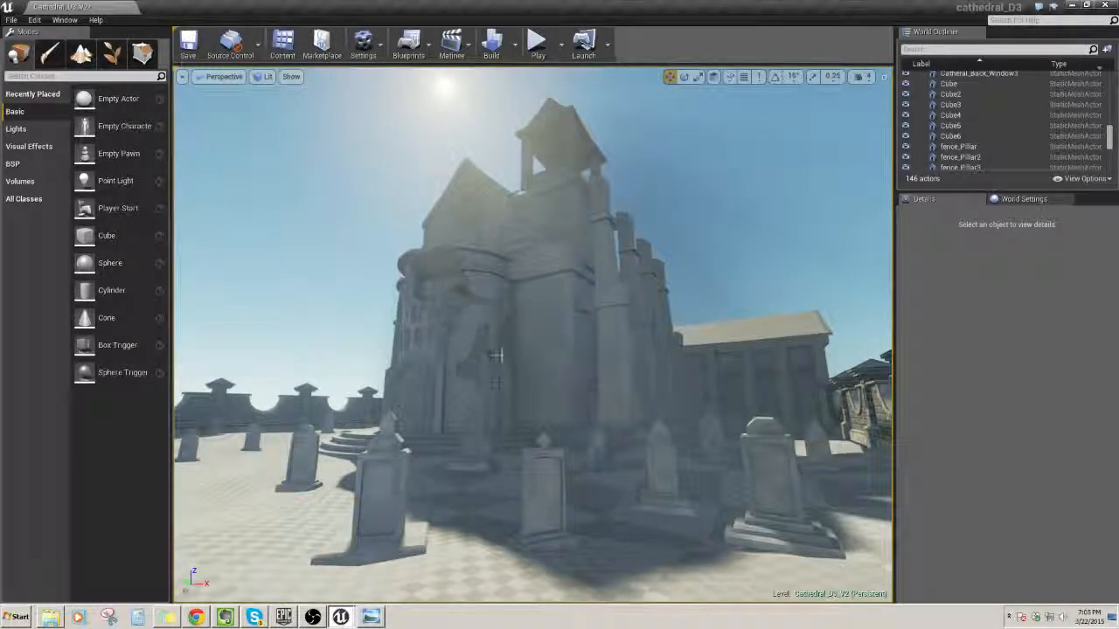
right_drag(496, 355, 551, 359)
click(428, 311)
right_drag(428, 310, 318, 307)
key(Escape)
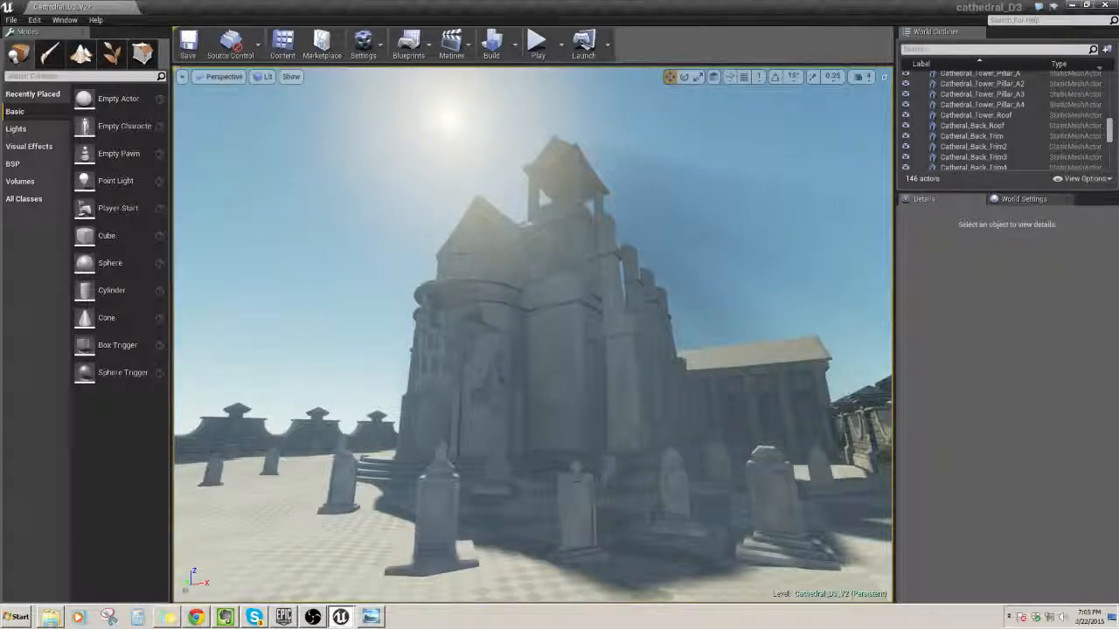
click(664, 479)
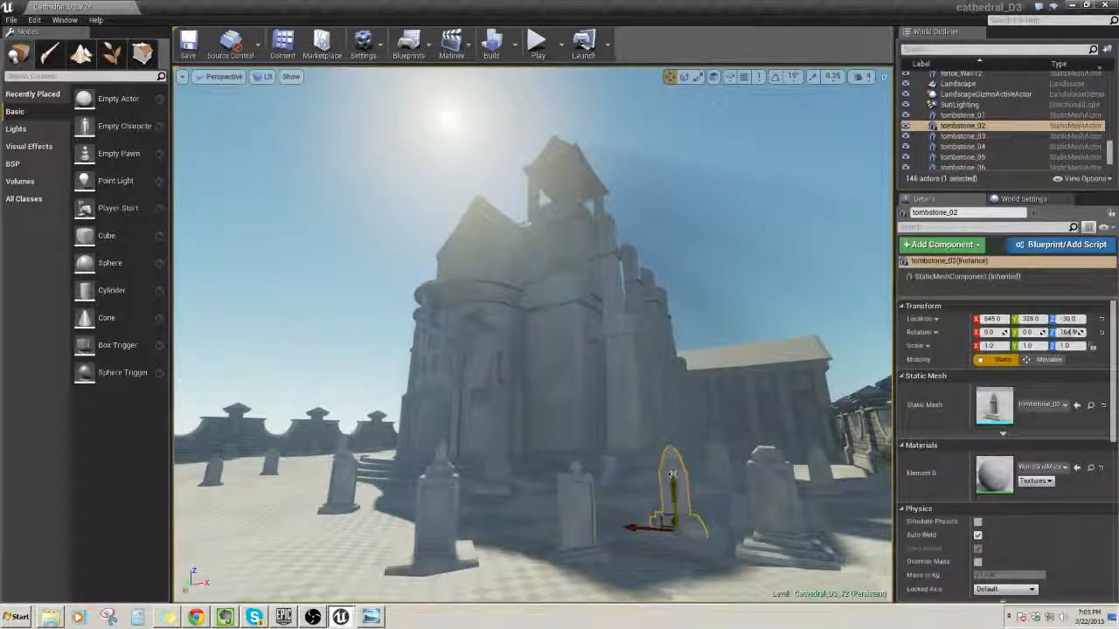
click(716, 268)
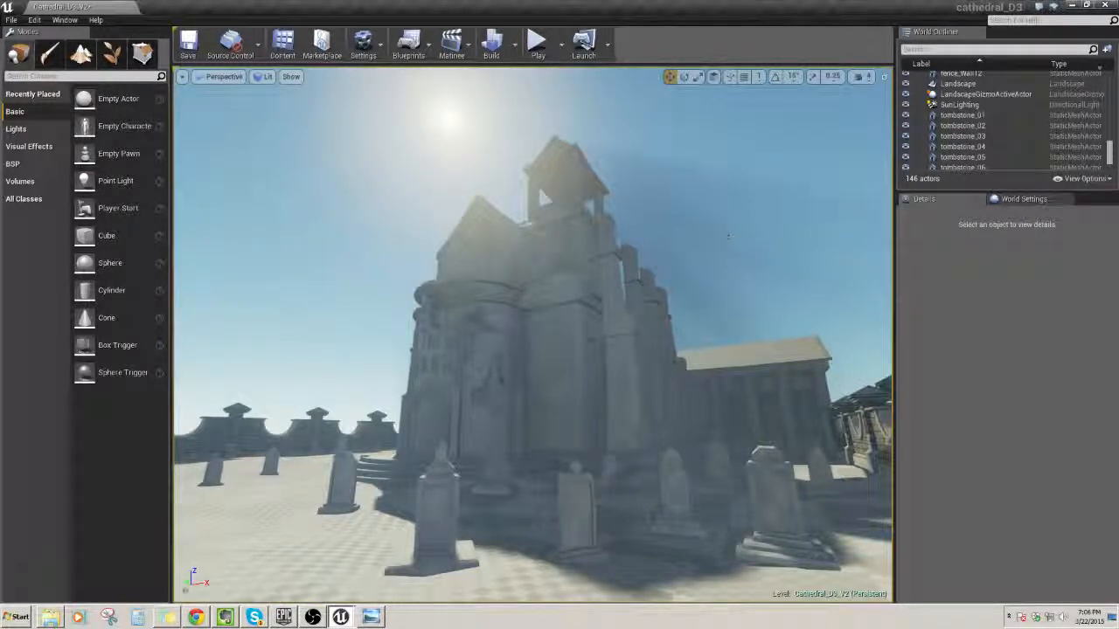
key(ctrl+s)
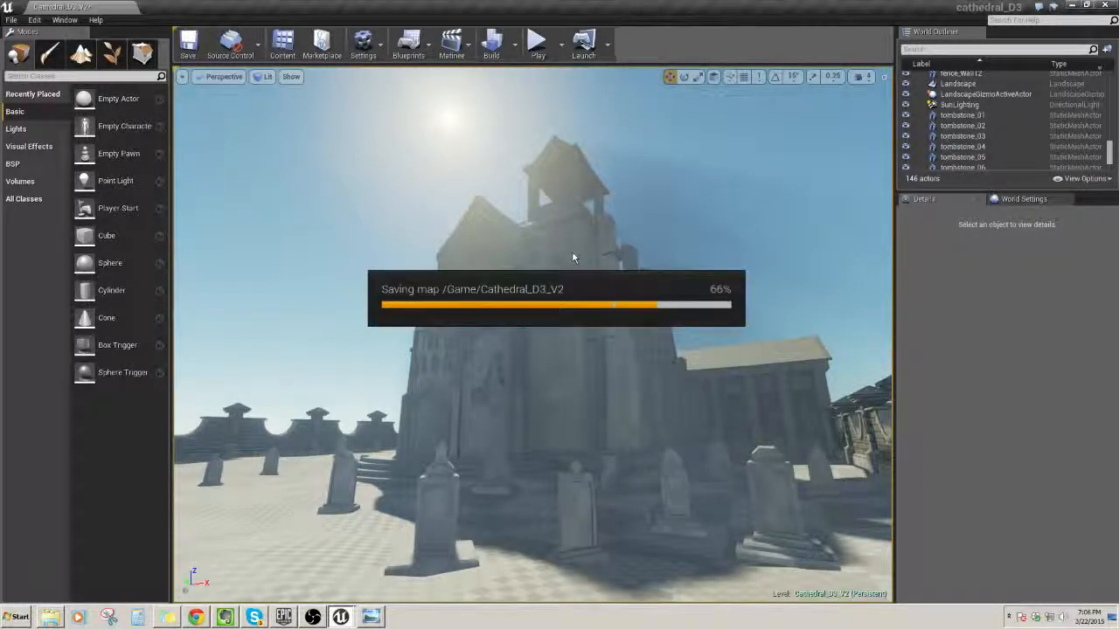